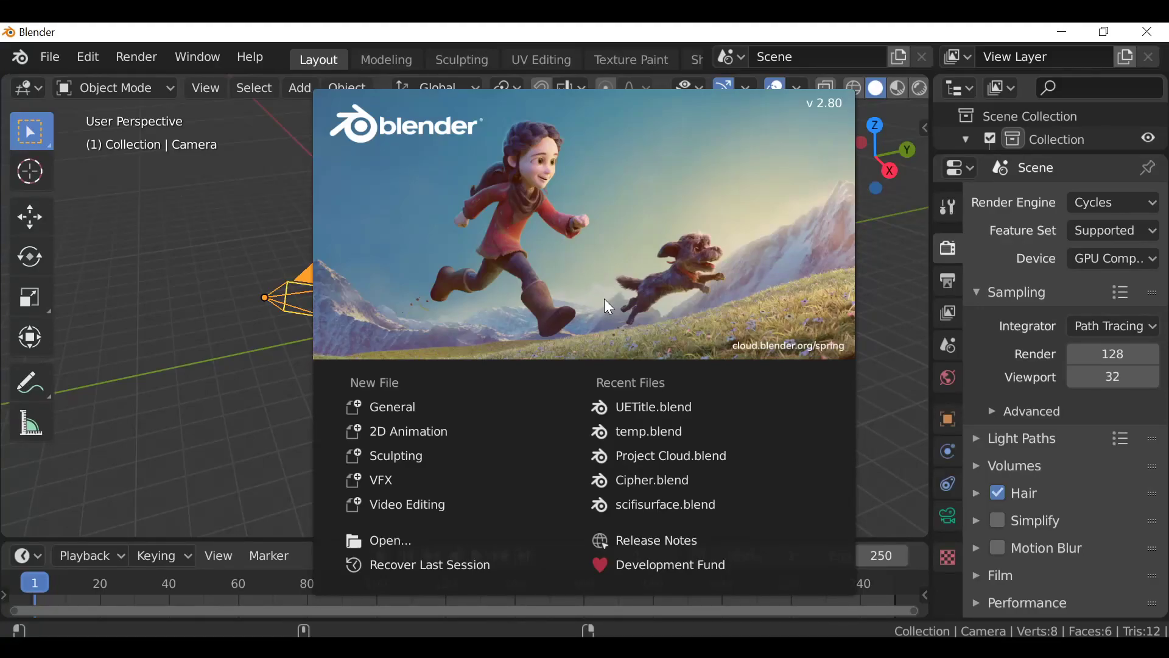
Dismiss the startup splash to reveal the default cube, camera and light scene
{"action": "left_click", "coordinate": [306, 194]}
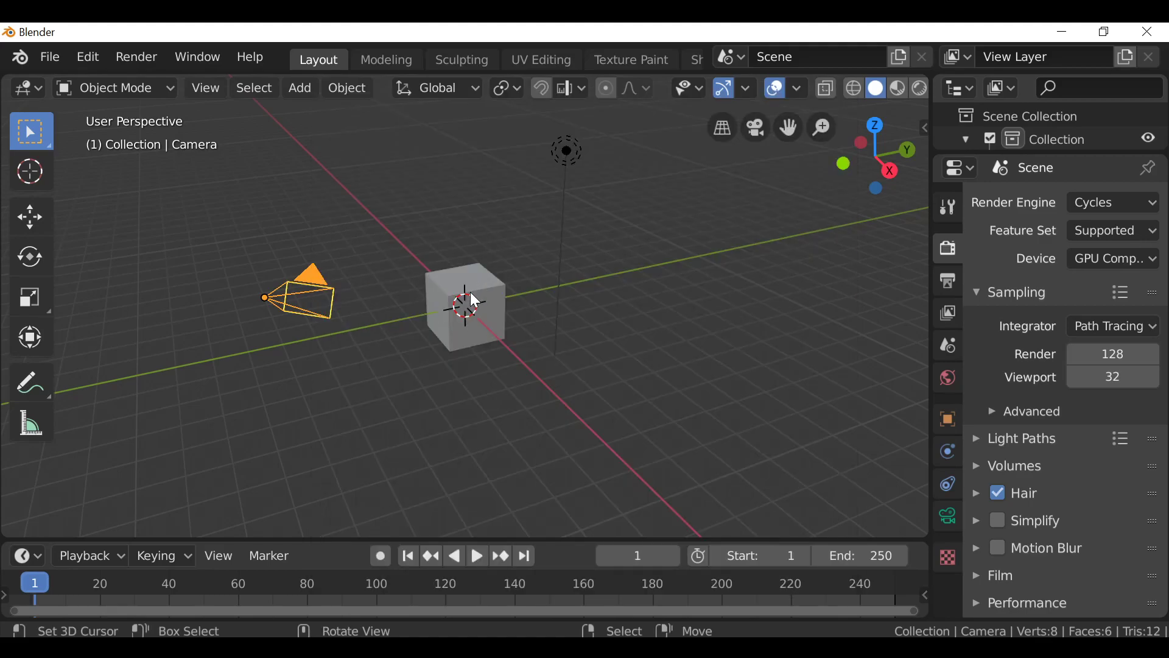
{"action": "scroll", "coordinate": [580, 57], "scroll_direction": "down", "scroll_amount": 2}
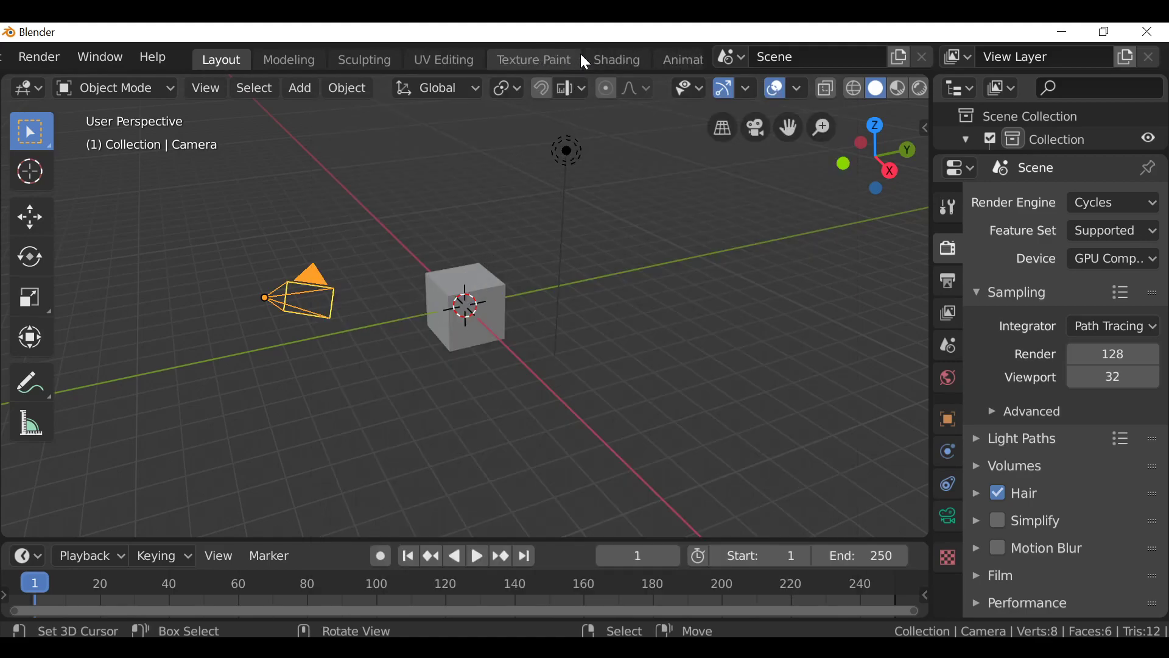
{"action": "scroll", "coordinate": [580, 56], "scroll_direction": "down", "scroll_amount": 4}
{"action": "scroll", "coordinate": [585, 61], "scroll_direction": "down", "scroll_amount": 3}
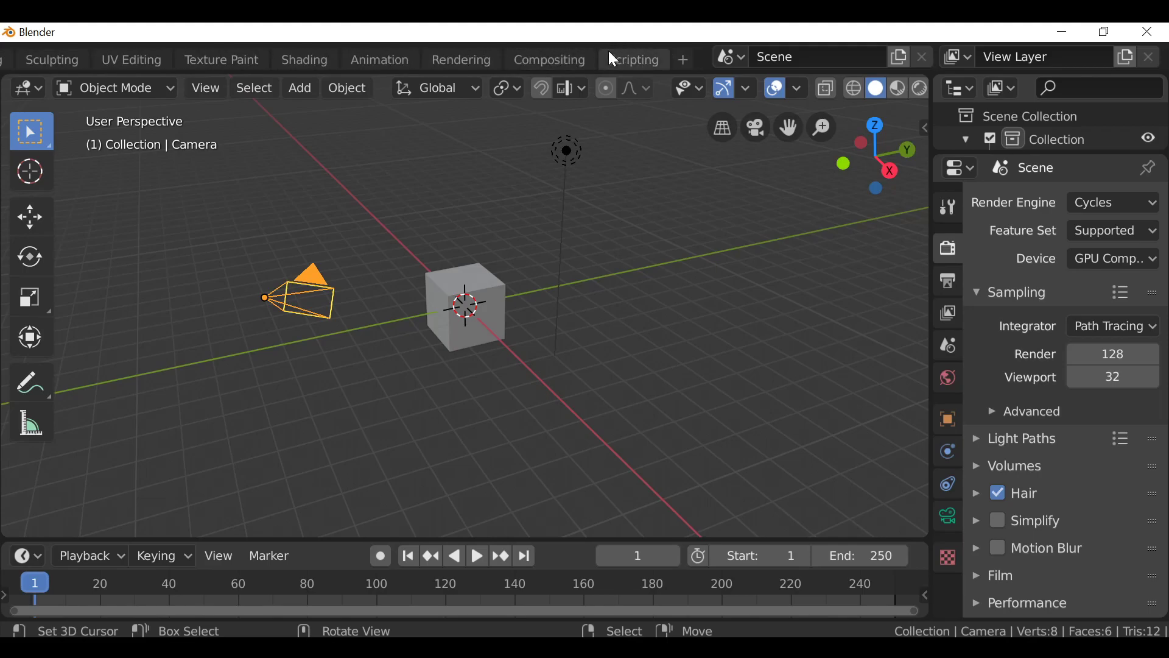
In the Scripting workspace, widen the Text Editor and load the UI Panel Simple template
{"action": "left_click", "coordinate": [644, 66]}
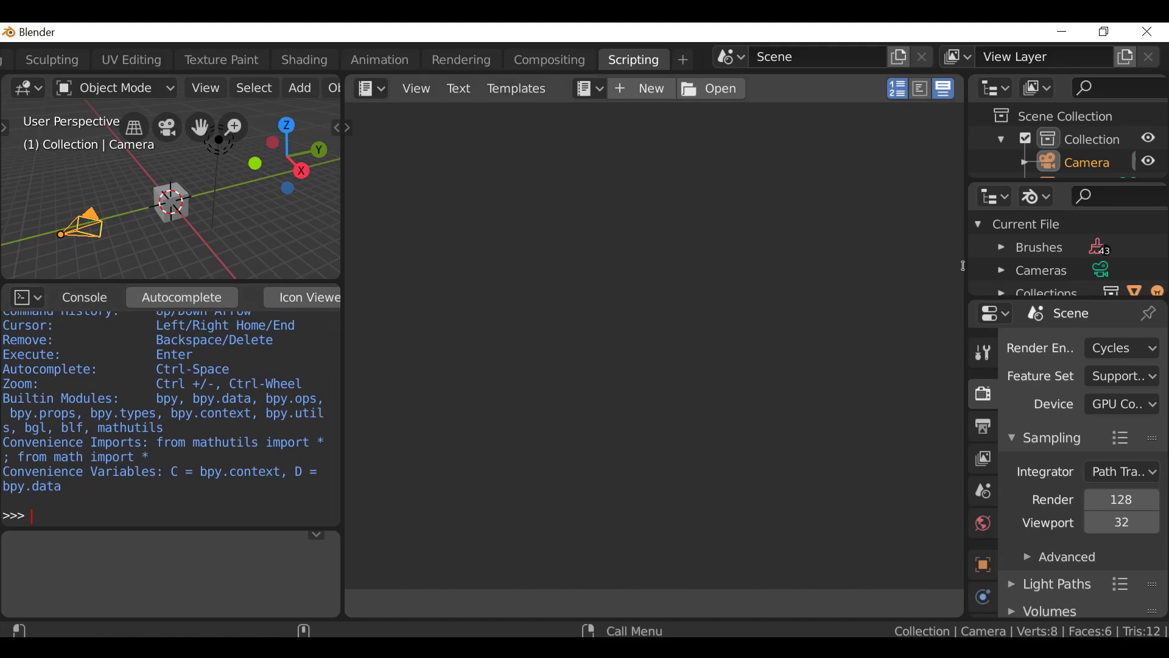
{"action": "left_click_drag", "start_coordinate": [963, 269], "coordinate": [1161, 269]}
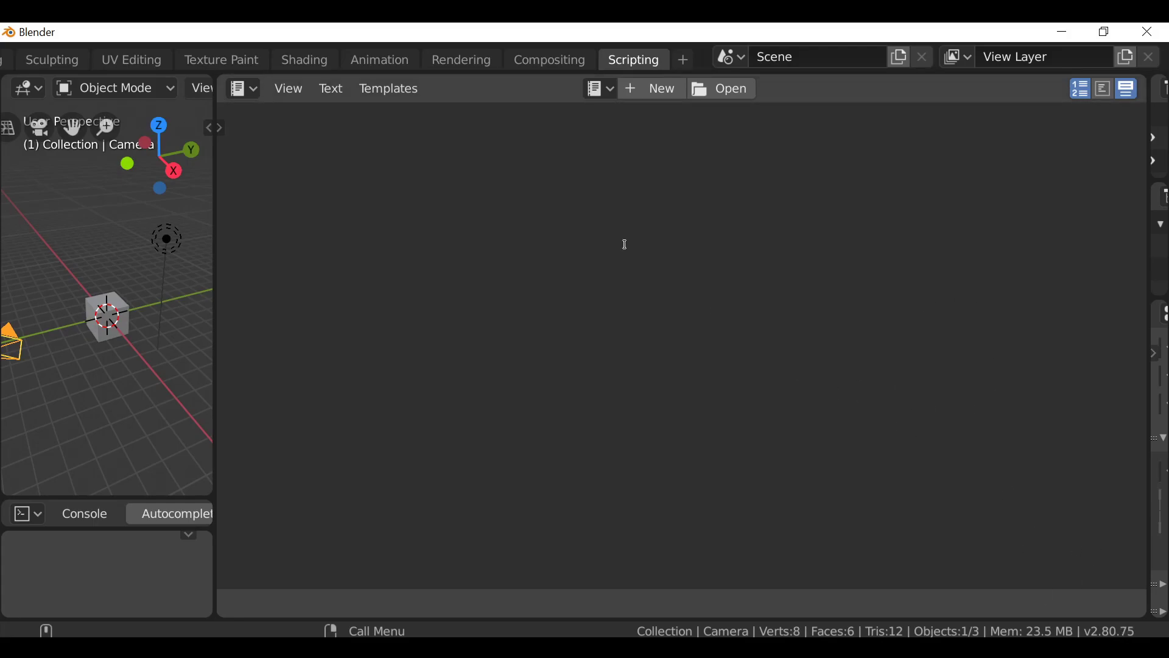
{"action": "left_click", "coordinate": [384, 93]}
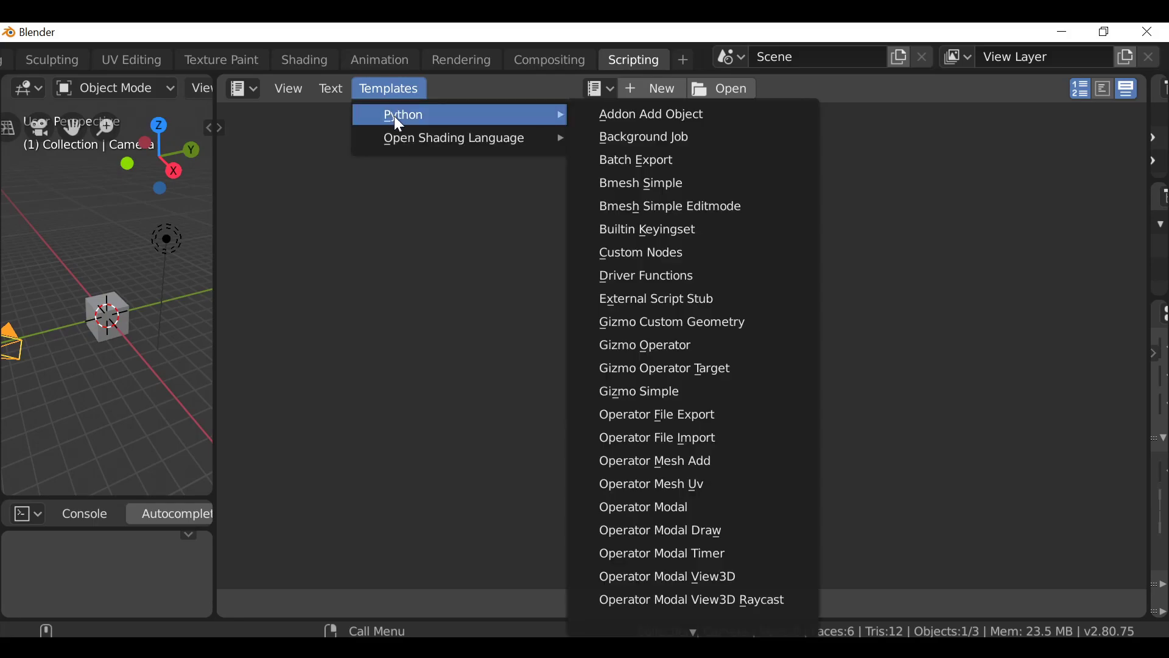
{"action": "mouse_move", "coordinate": [457, 113]}
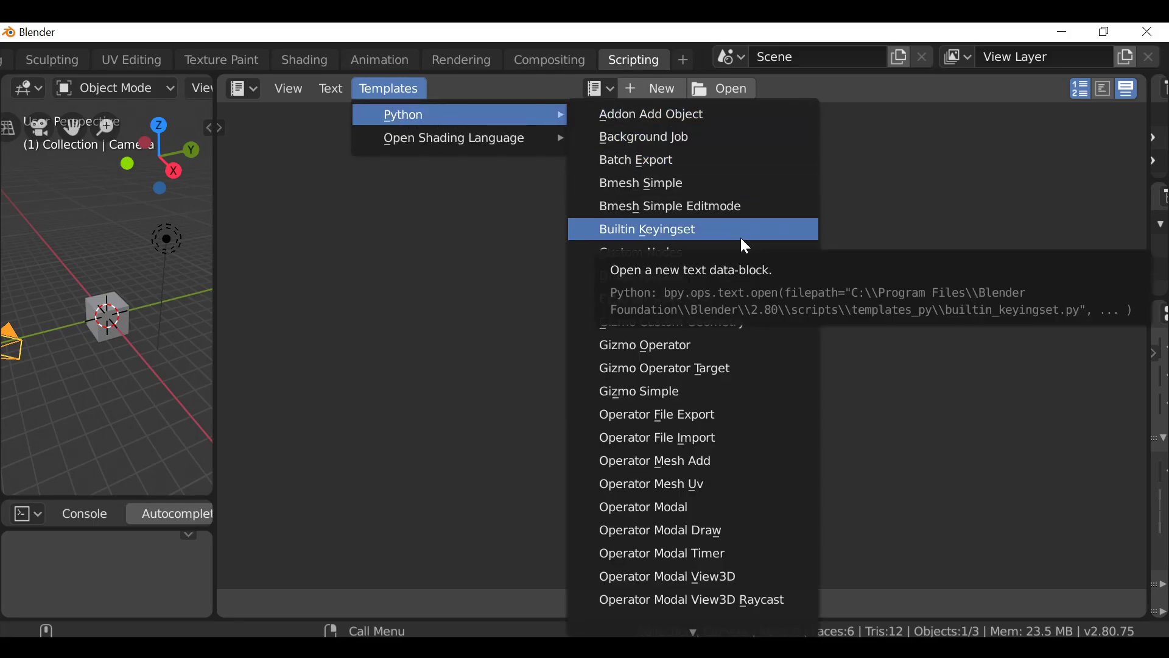
{"action": "scroll", "coordinate": [741, 238], "scroll_direction": "down", "scroll_amount": 6}
{"action": "left_click", "coordinate": [697, 525]}
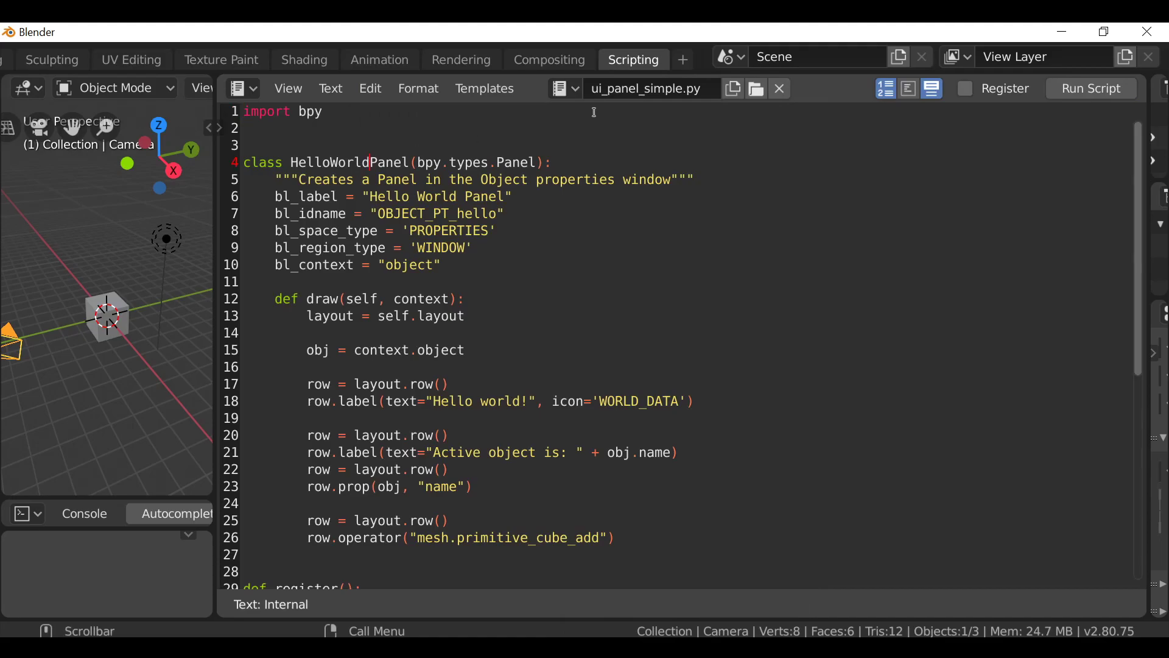
Rename HelloWorldPanel on line 4 to MainPanel and copy the new name
{"action": "double_click", "coordinate": [318, 160]}
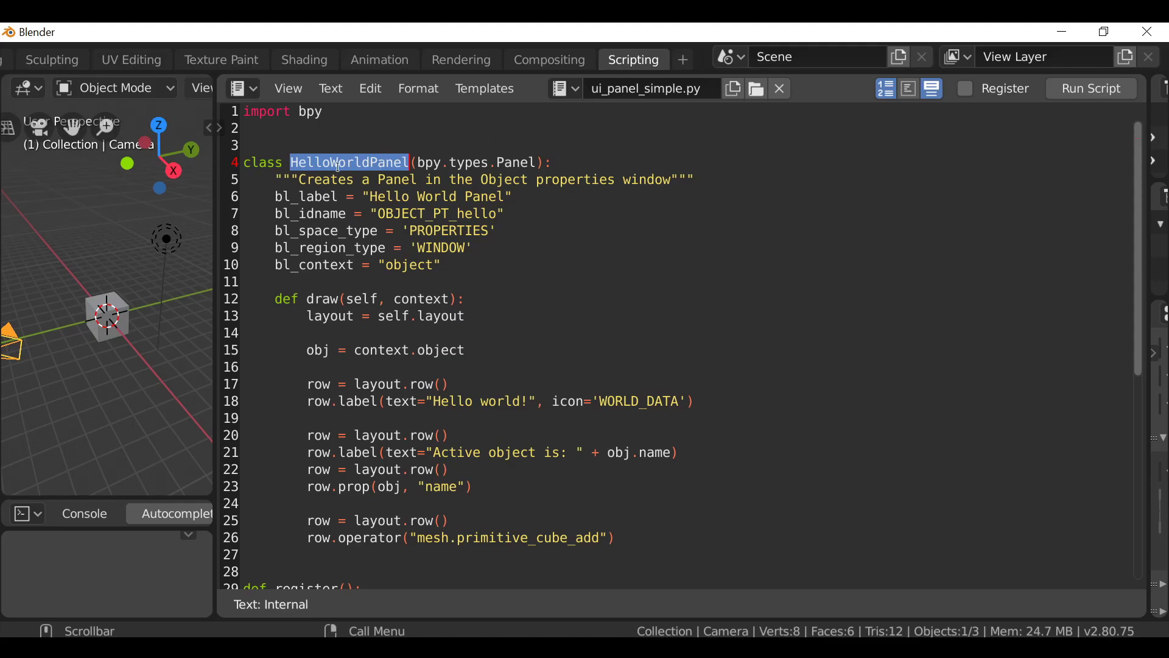
{"action": "type", "text": "M"}
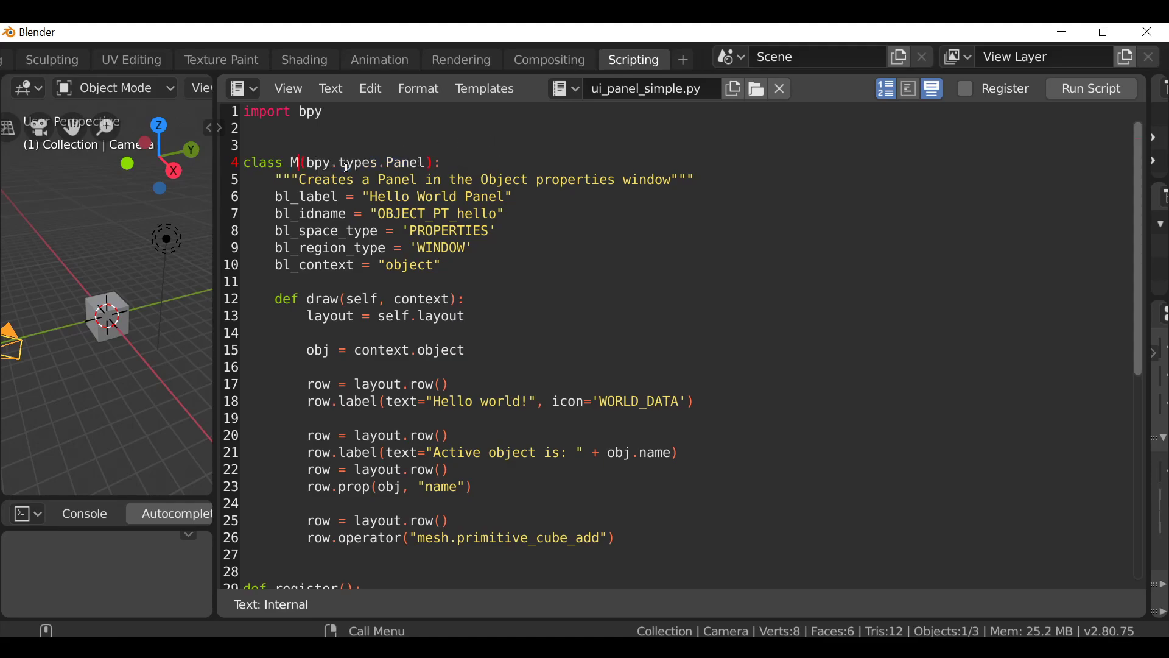
{"action": "type", "text": "ainPanel"}
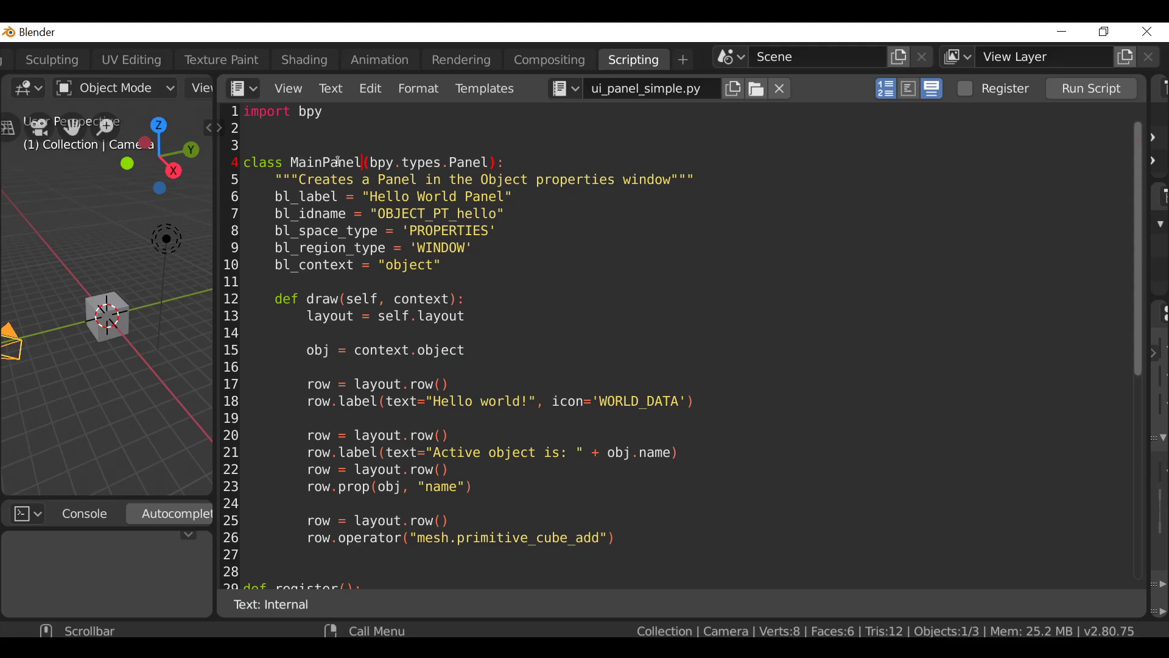
{"action": "left_click_drag", "start_coordinate": [305, 162], "coordinate": [341, 162]}
{"action": "left_click", "coordinate": [293, 165]}
{"action": "double_click", "coordinate": [352, 162]}
{"action": "key", "text": "ctrl+c"}
{"action": "scroll", "coordinate": [351, 161], "scroll_direction": "down", "scroll_amount": 5}
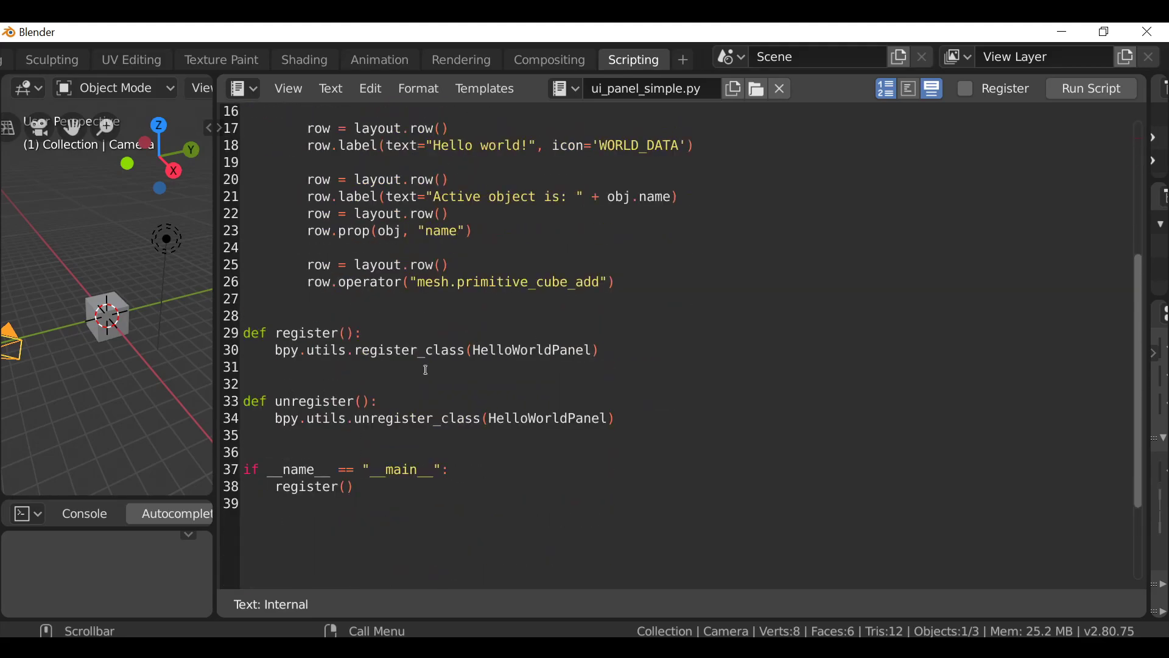
Paste MainPanel over HelloWorldPanel in the register and unregister calls
{"action": "left_click", "coordinate": [536, 349]}
{"action": "double_click", "coordinate": [536, 349]}
{"action": "key", "text": "ctrl+v"}
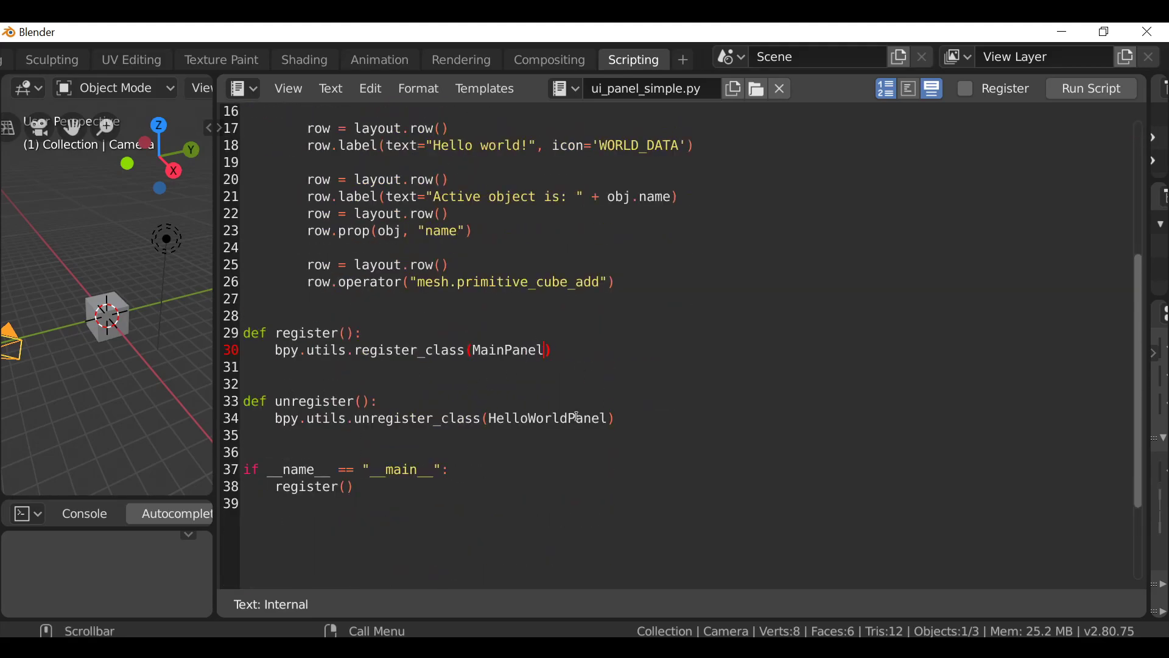
{"action": "double_click", "coordinate": [576, 418]}
{"action": "key", "text": "ctrl+v"}
{"action": "scroll", "coordinate": [576, 417], "scroll_direction": "up", "scroll_amount": 5}
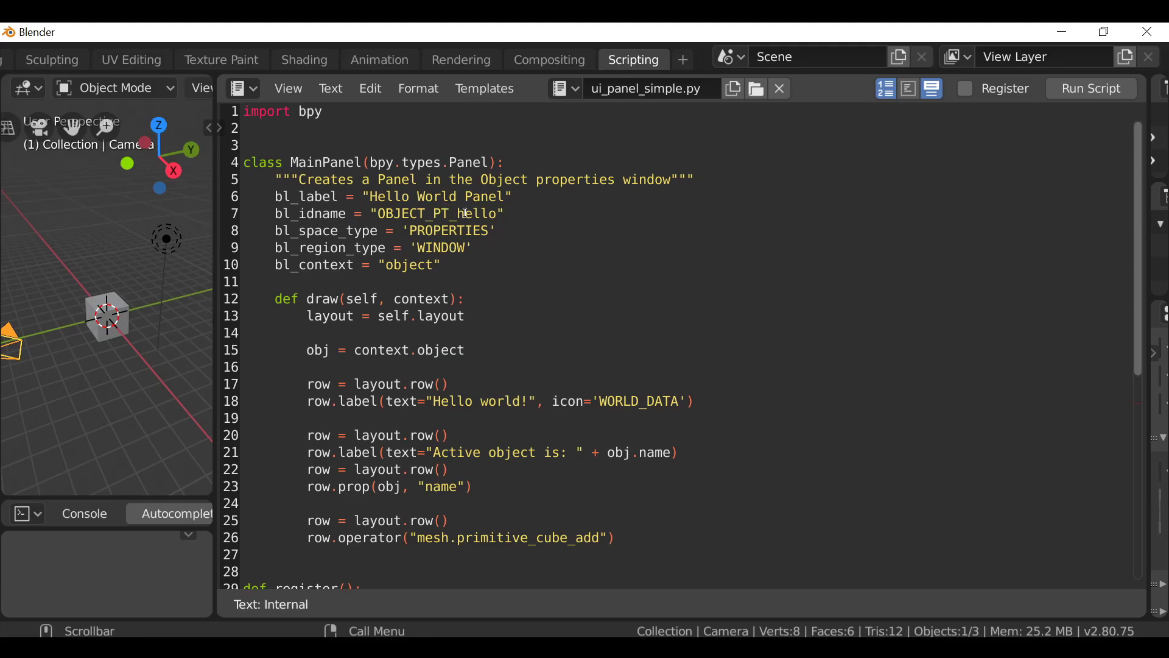
Reselect the MainPanel class name on line 4
{"action": "left_click_drag", "start_coordinate": [289, 163], "coordinate": [361, 162]}
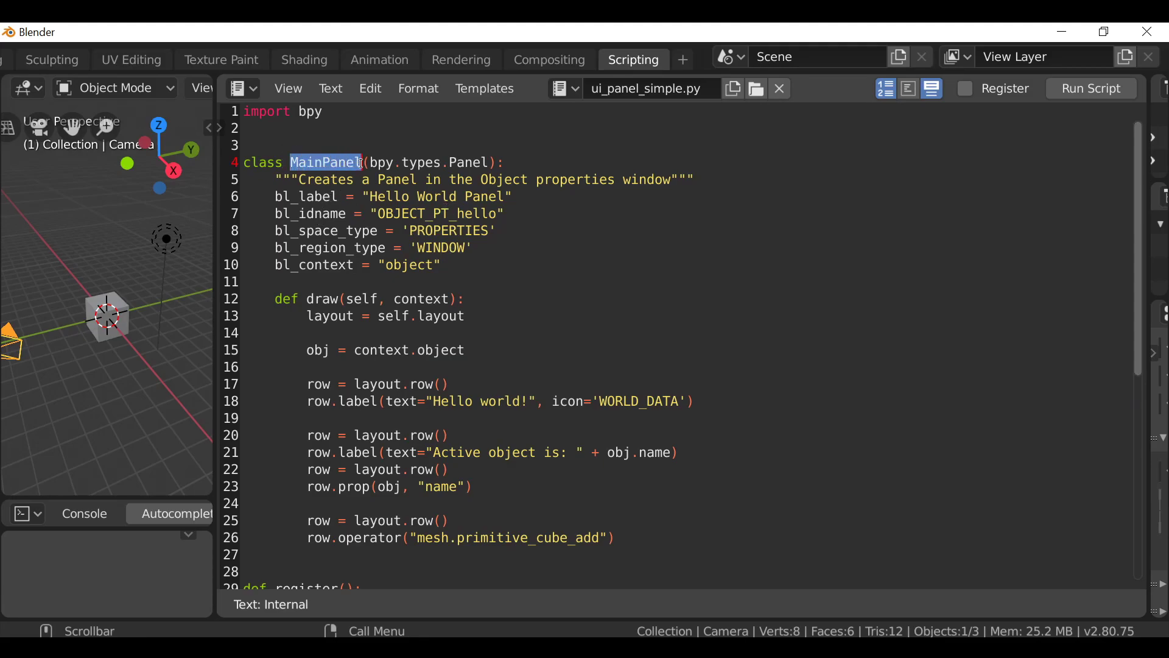
{"action": "left_click", "coordinate": [339, 162]}
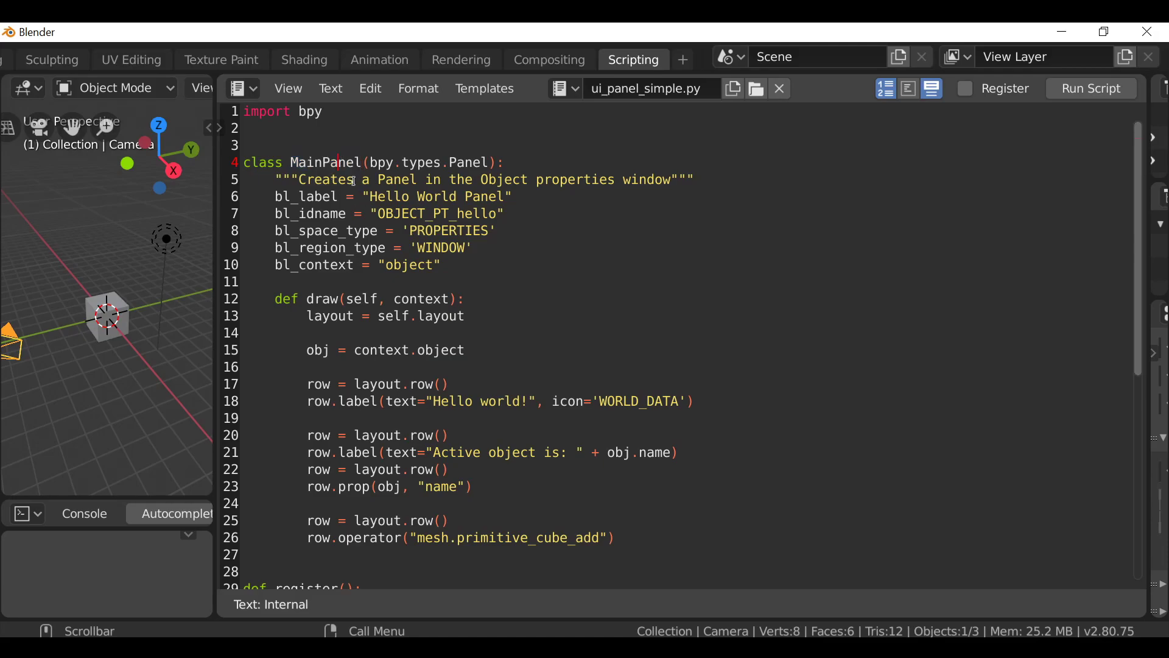
{"action": "left_click", "coordinate": [306, 164]}
Replace MainPanel on line 4 with TEXTTOOL_PT_main_panel, discarding a trial ADDONNAME name
{"action": "double_click", "coordinate": [307, 163]}
{"action": "key", "text": "BackSpace"}
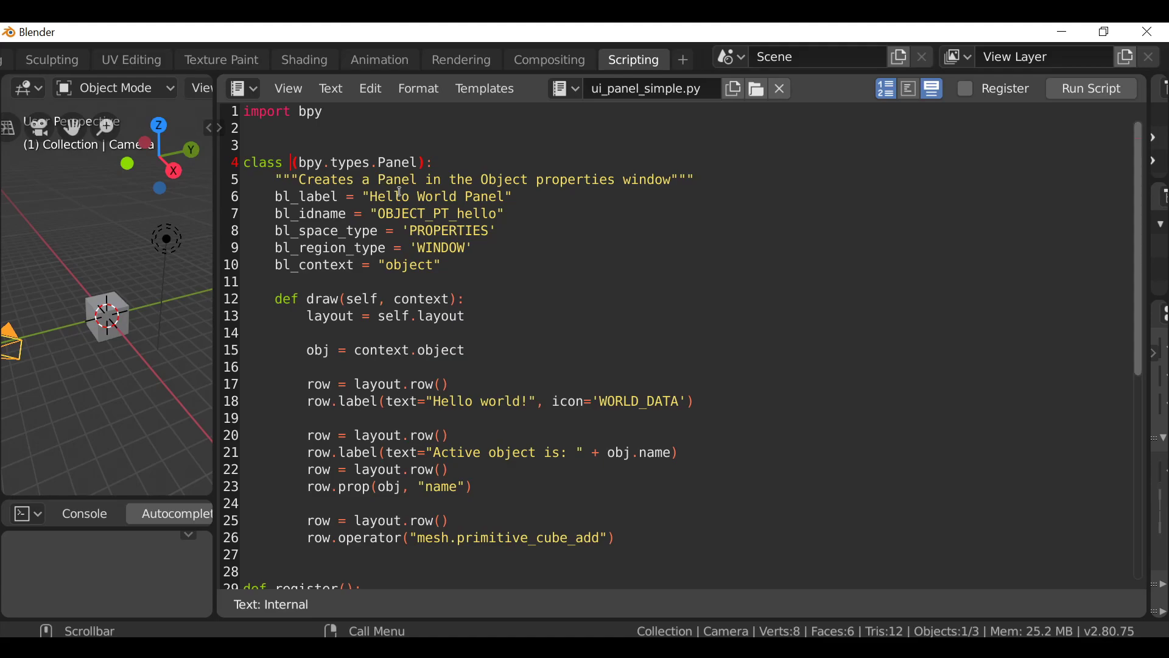
{"action": "type", "text": "AD"}
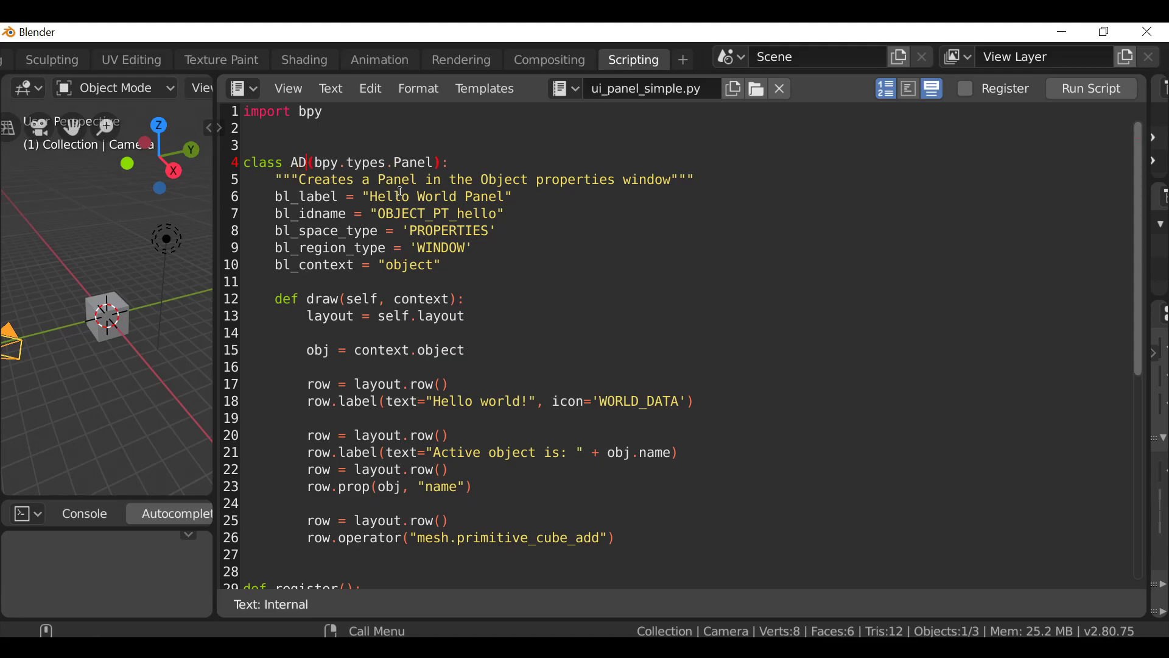
{"action": "type", "text": "DONNAME"}
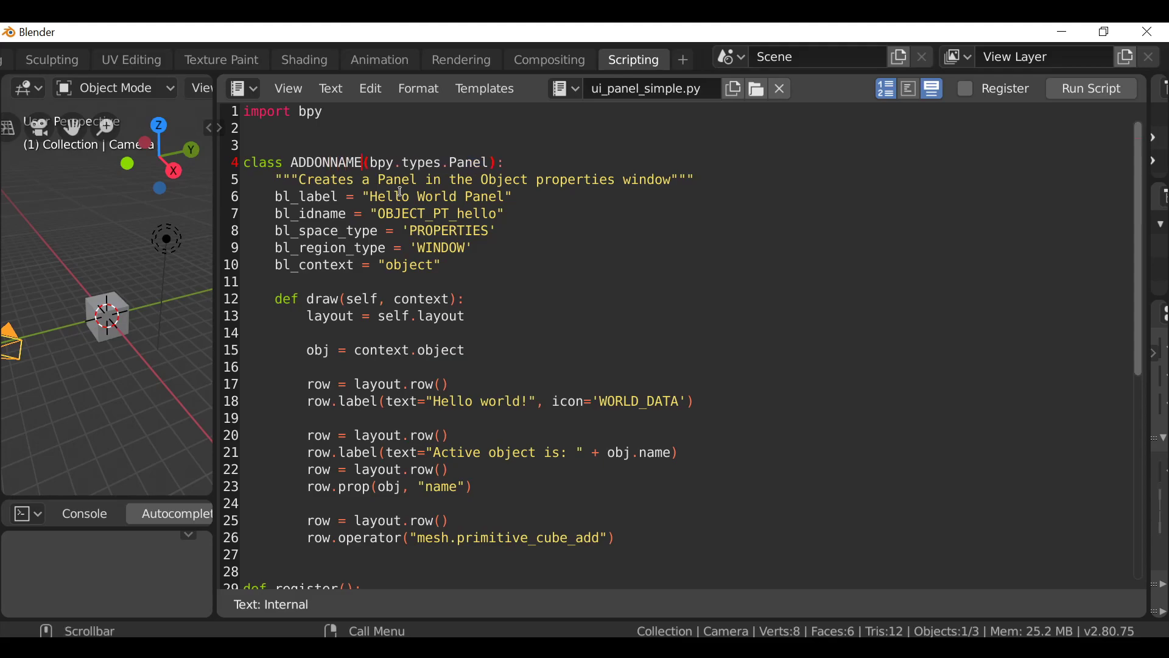
{"action": "key", "text": "BackSpace"}
{"action": "key", "text": "BackSpace"}
{"action": "key", "text": "BackSpace"}
{"action": "key", "text": "BackSpace"}
{"action": "key", "text": "BackSpace"}
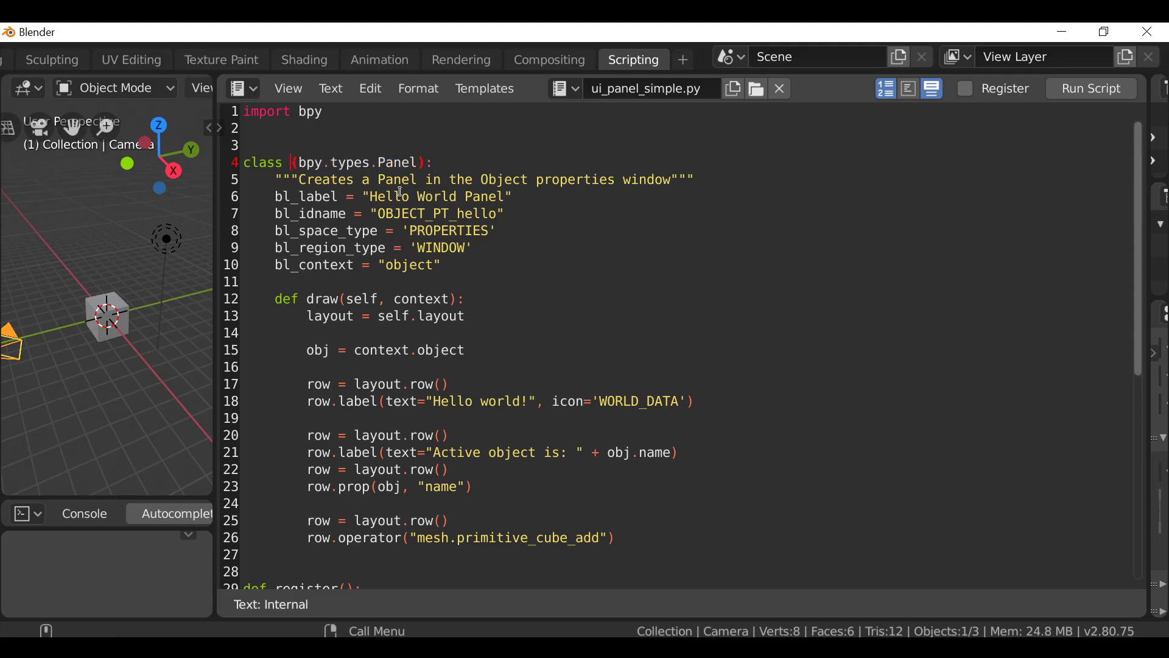
{"action": "type", "text": "TEXTTOO"}
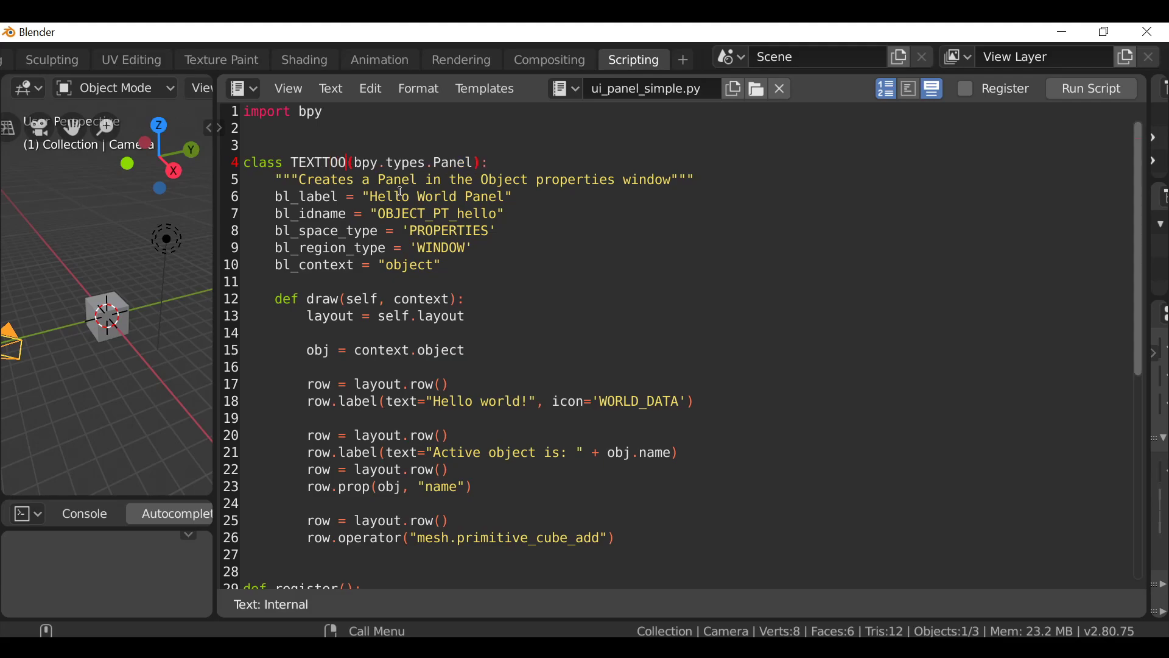
{"action": "type", "text": "L"}
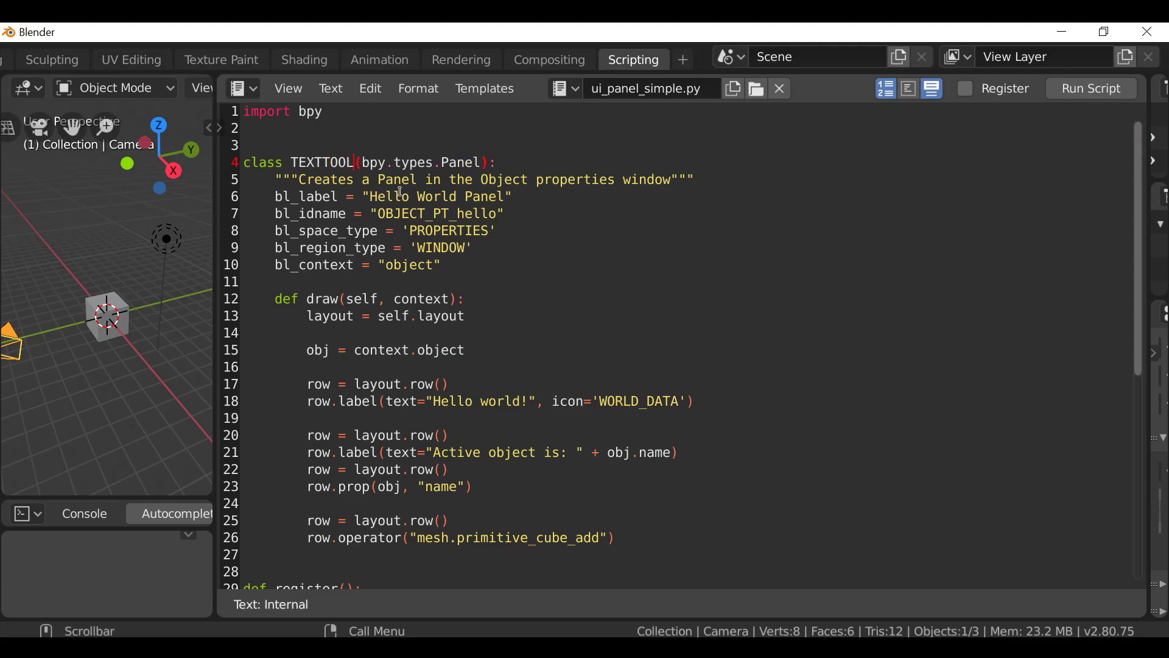
{"action": "type", "text": "_"}
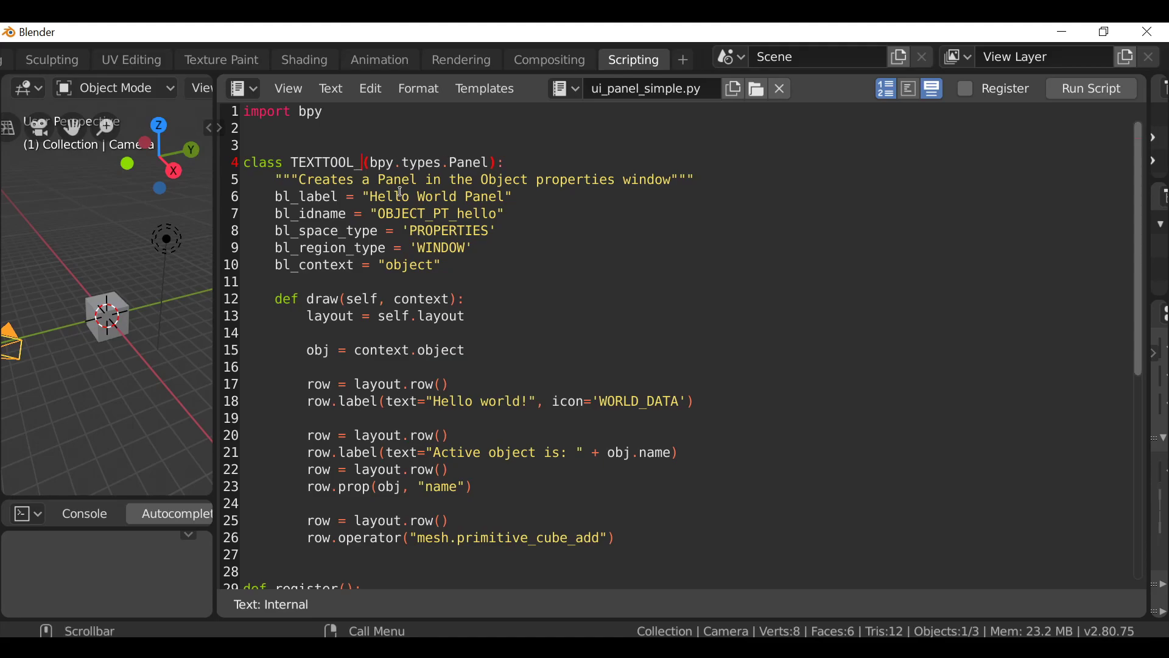
{"action": "type", "text": "P"}
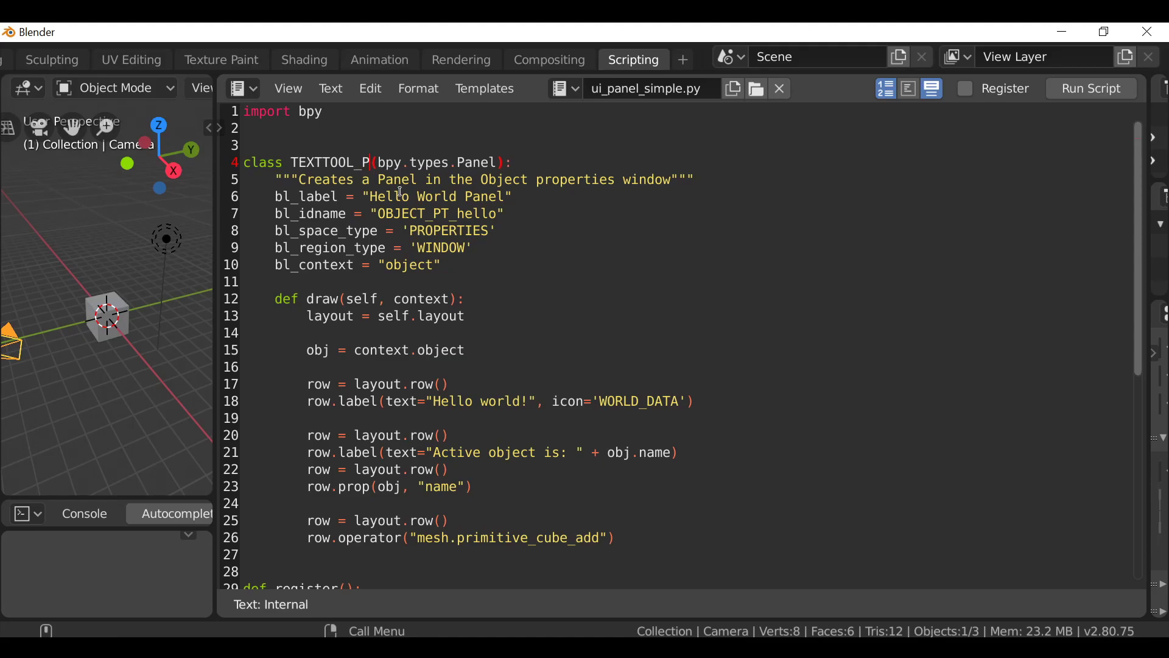
{"action": "type", "text": "T_"}
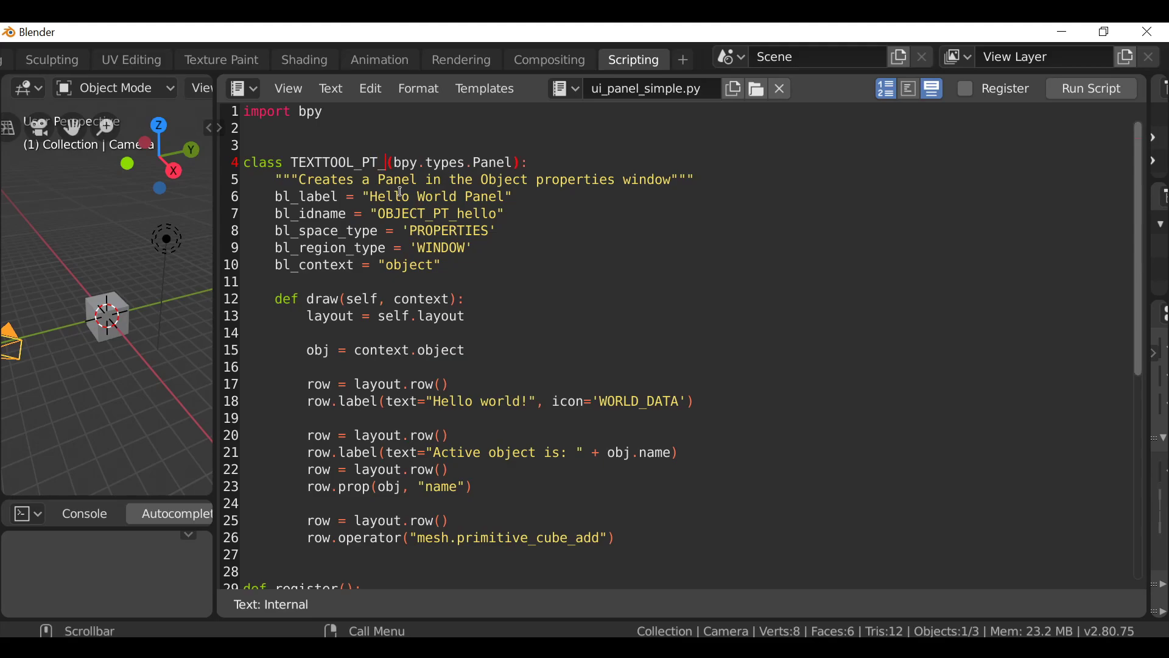
{"action": "type", "text": "main_pane"}
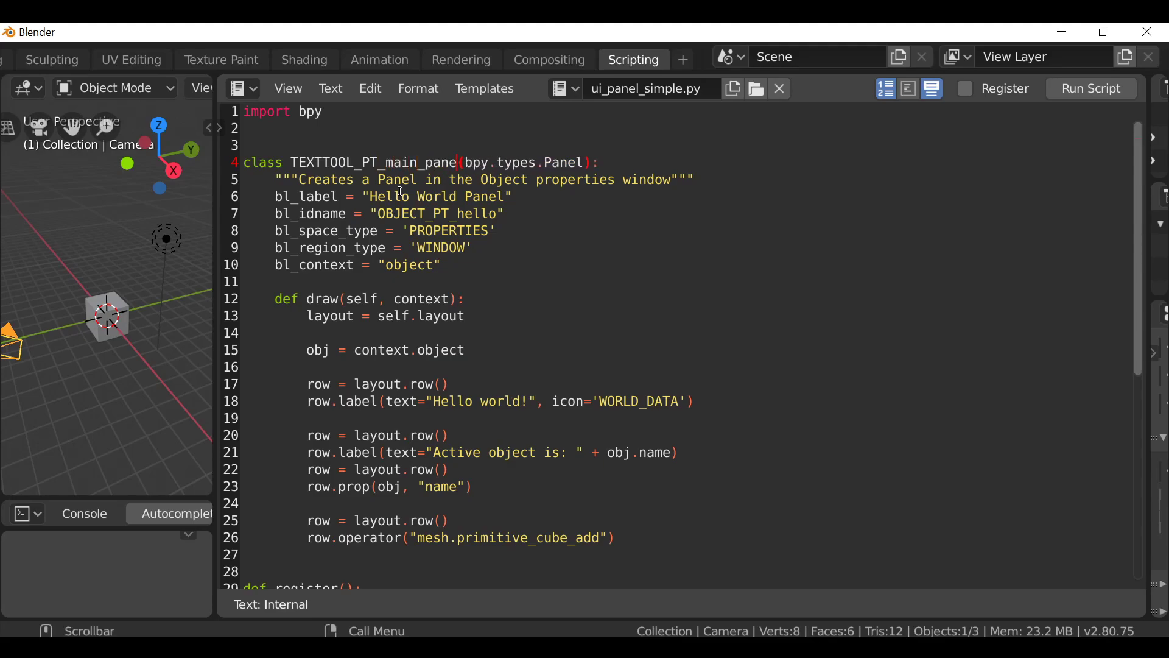
{"action": "type", "text": "l"}
Paste TEXTTOOL_PT_main_panel into the register and unregister calls and bl_idname, replacing OBJECT_PT_hello
{"action": "double_click", "coordinate": [327, 162]}
{"action": "key", "text": "ctrl+c"}
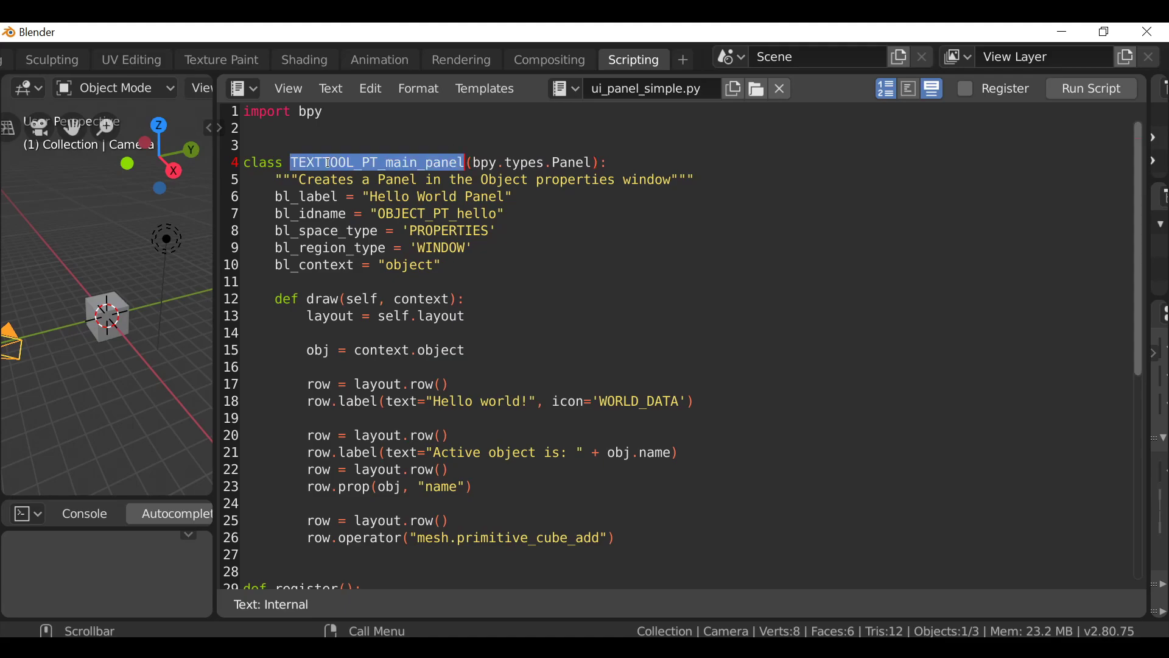
{"action": "scroll", "coordinate": [487, 224], "scroll_direction": "down", "scroll_amount": 5}
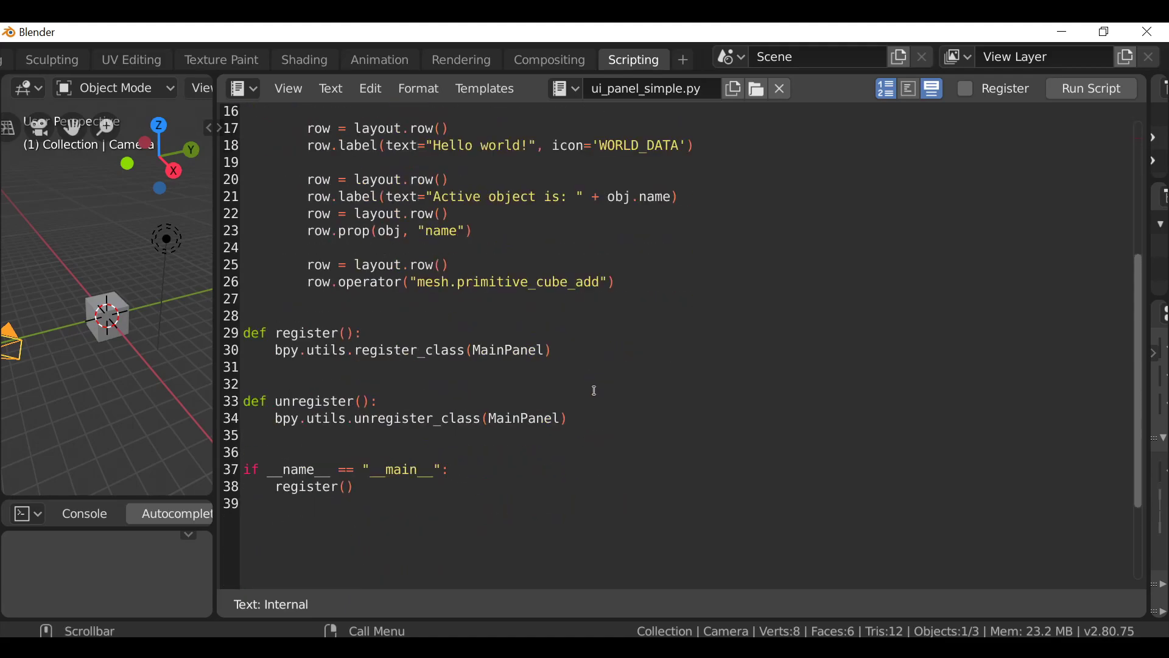
{"action": "double_click", "coordinate": [508, 350]}
{"action": "key", "text": "ctrl+v"}
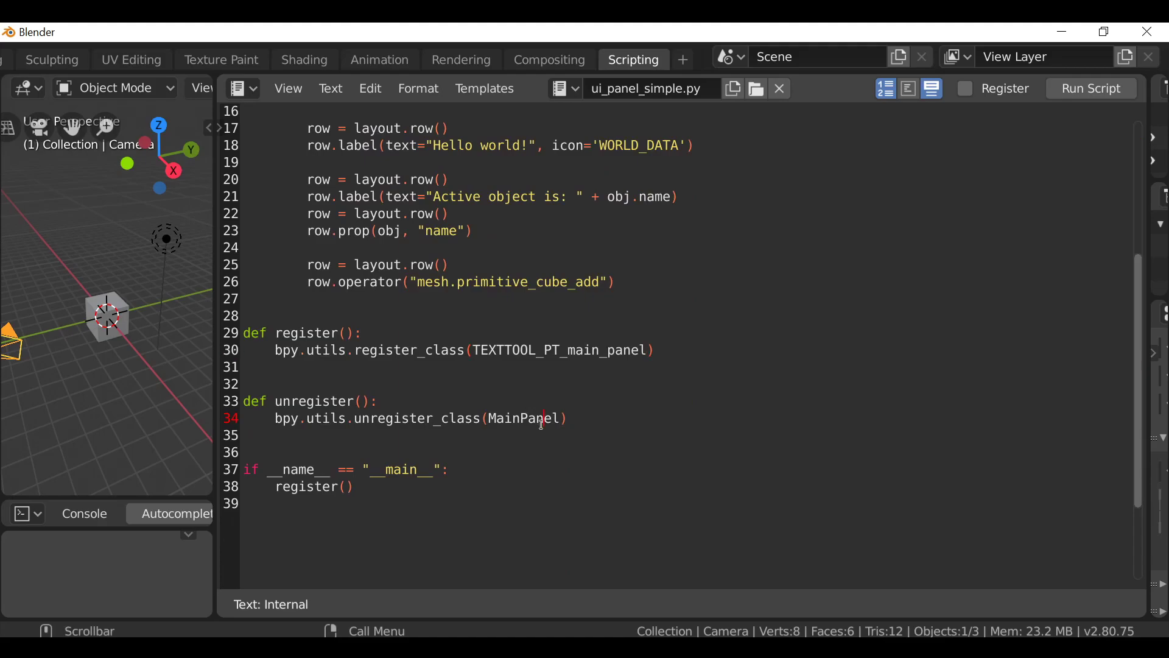
{"action": "double_click", "coordinate": [526, 418]}
{"action": "key", "text": "ctrl+v"}
{"action": "scroll", "coordinate": [541, 428], "scroll_direction": "up", "scroll_amount": 5}
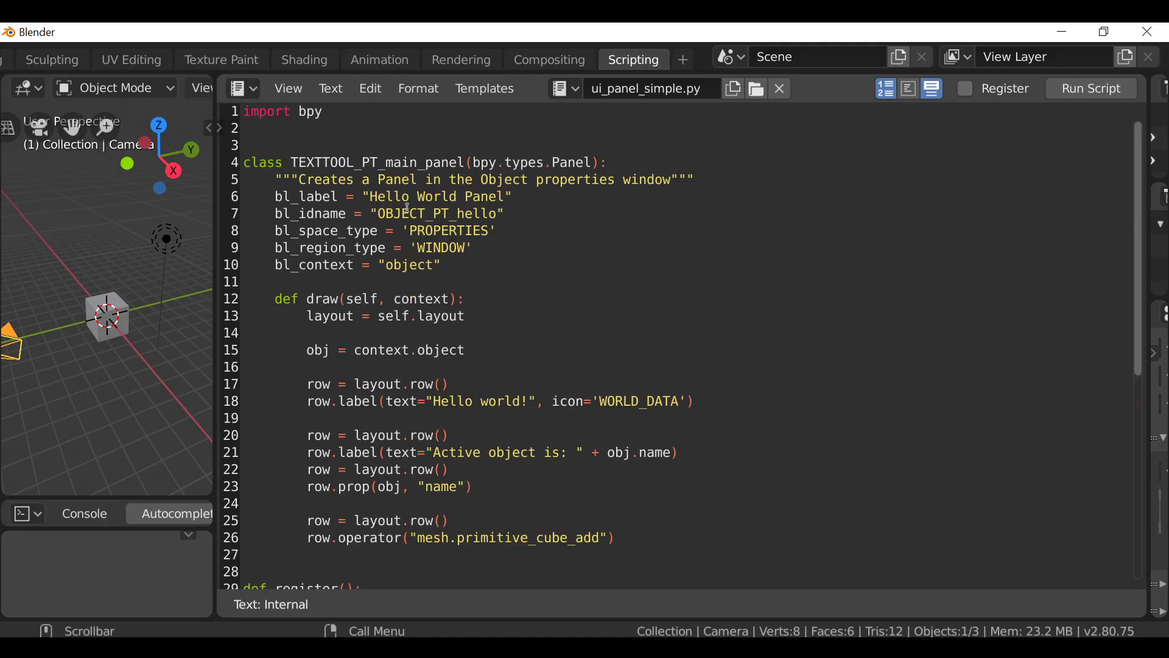
{"action": "left_click_drag", "start_coordinate": [388, 214], "coordinate": [496, 215]}
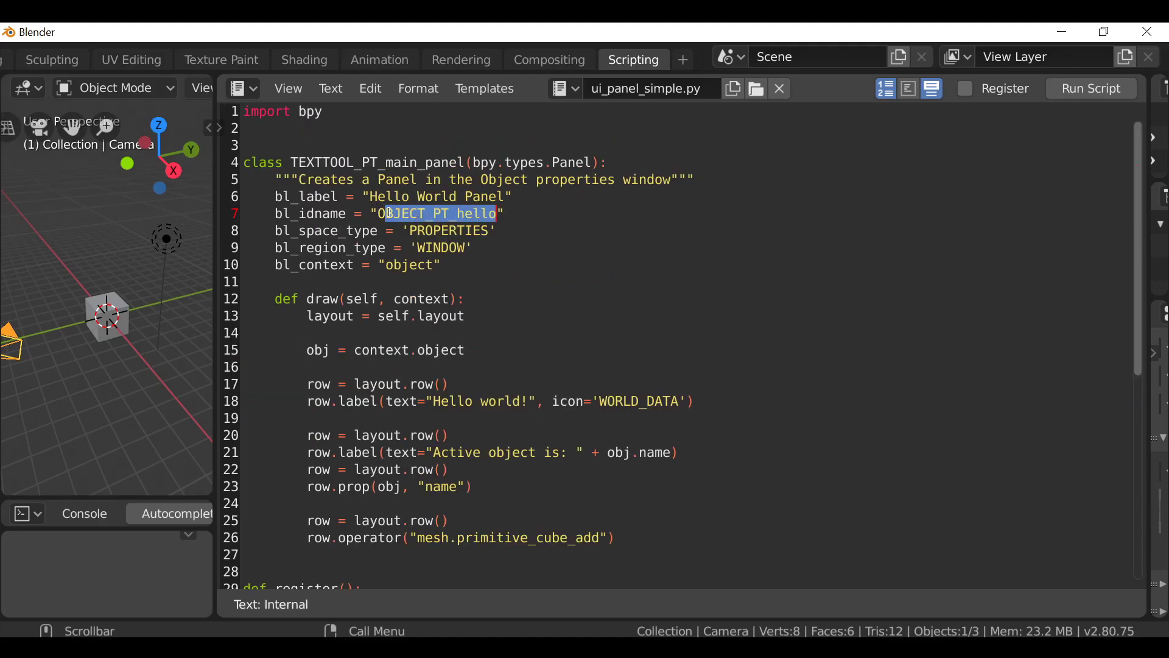
{"action": "key", "text": "ctrl+v"}
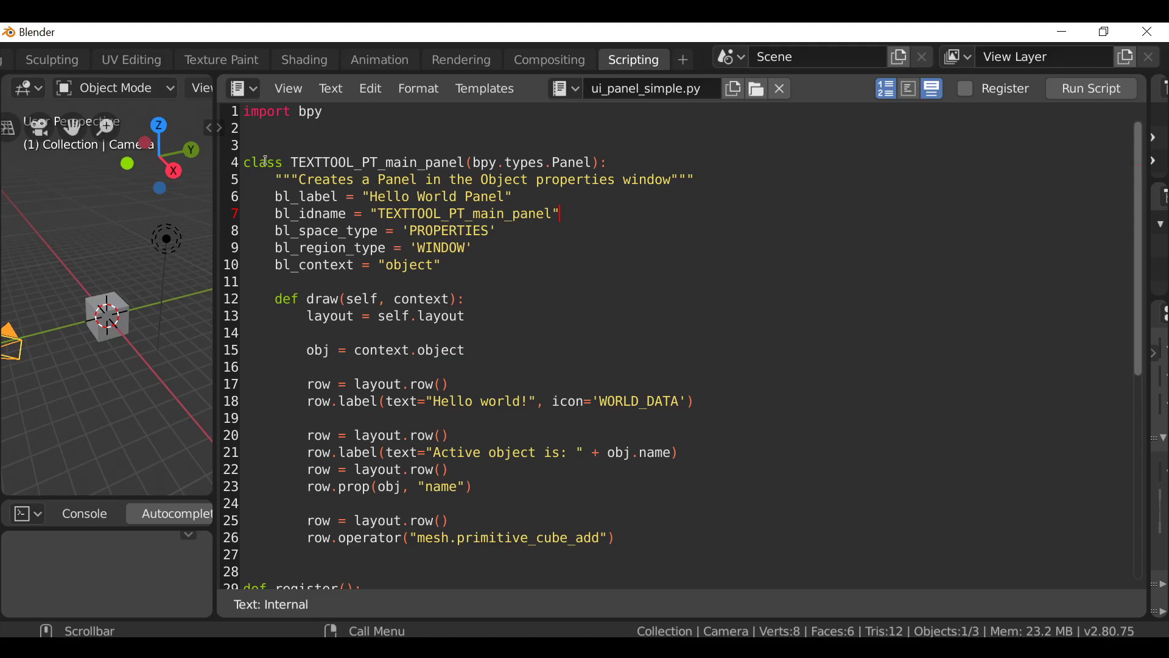
{"action": "left_click_drag", "start_coordinate": [266, 162], "coordinate": [464, 162]}
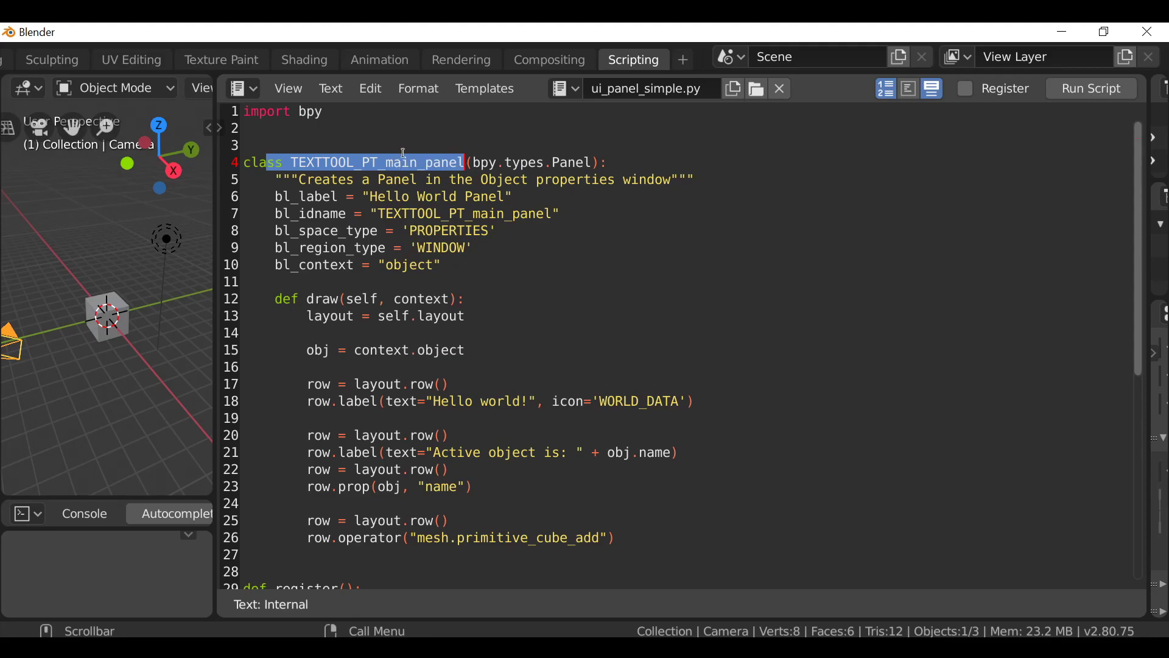
Declare class TEXTTOOL_OT_add_cube(bpy.types.Operator): above the panel class, with blank lines around it
{"action": "left_click", "coordinate": [238, 142]}
{"action": "key", "text": "Return"}
{"action": "key", "text": "Return"}
{"action": "key", "text": "Return"}
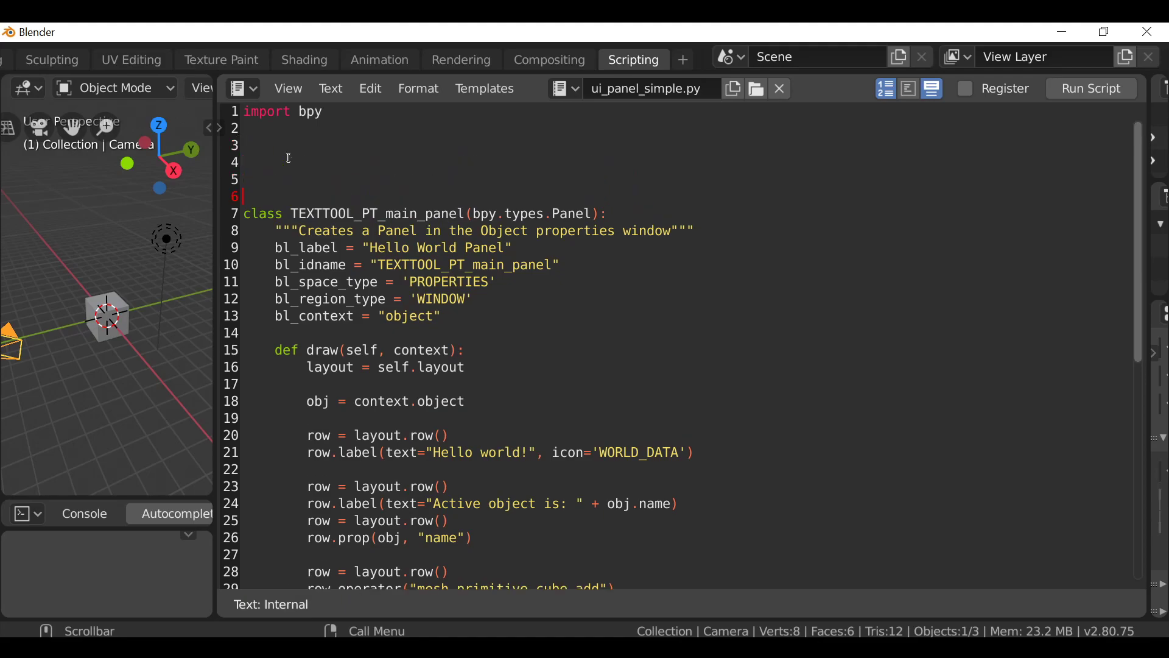
{"action": "key", "text": "Return"}
{"action": "key", "text": "Return"}
{"action": "key", "text": "Return"}
{"action": "key", "text": "Up"}
{"action": "key", "text": "Up"}
{"action": "key", "text": "Up"}
{"action": "key", "text": "Up"}
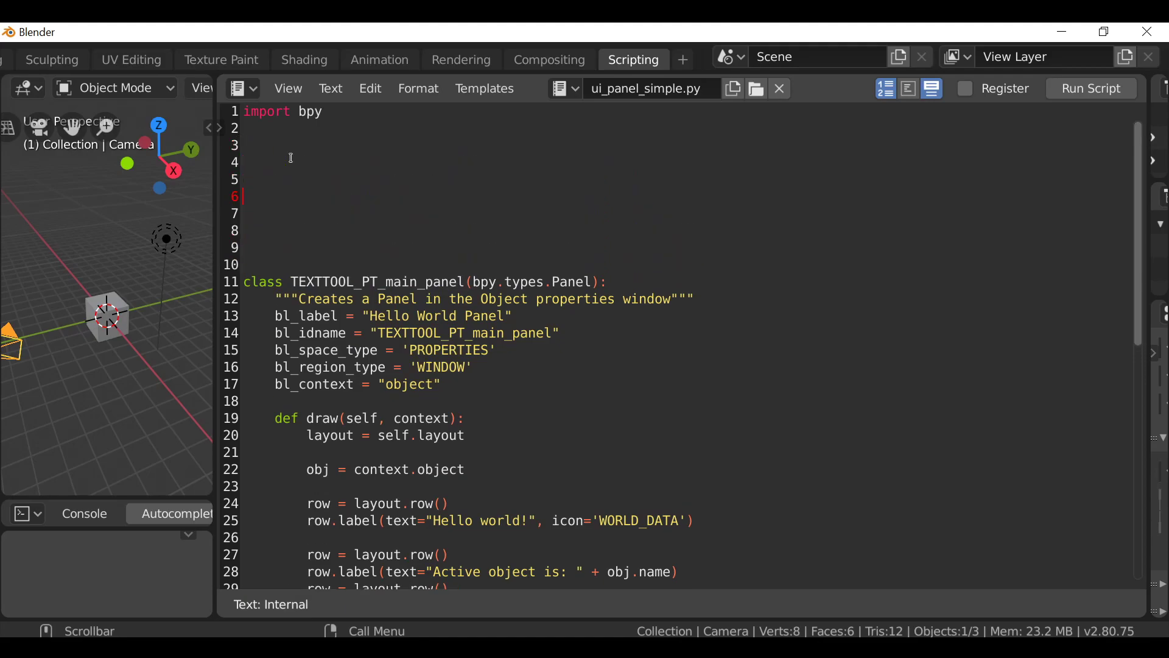
{"action": "type", "text": "class"}
{"action": "type", "text": " TE"}
{"action": "type", "text": "XTTOOL"}
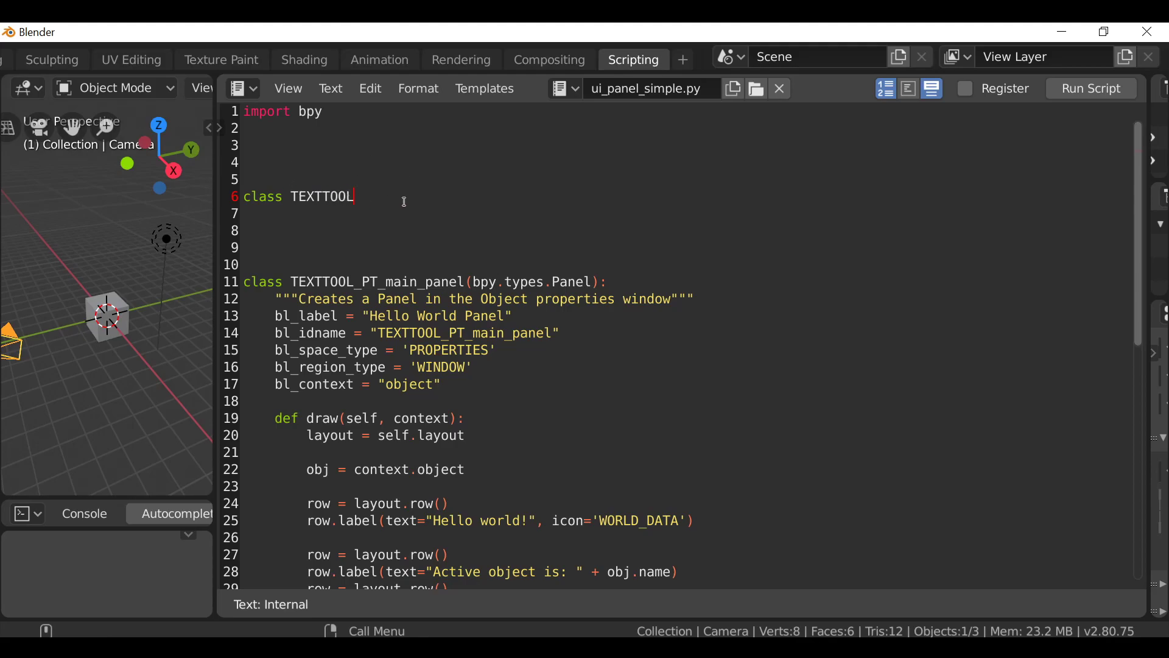
{"action": "type", "text": "_"}
{"action": "type", "text": "OT"}
{"action": "type", "text": "_"}
{"action": "type", "text": "add"}
{"action": "type", "text": "_cube"}
{"action": "type", "text": "():"}
{"action": "key", "text": "Left"}
{"action": "key", "text": "Left"}
{"action": "type", "text": "bpy"}
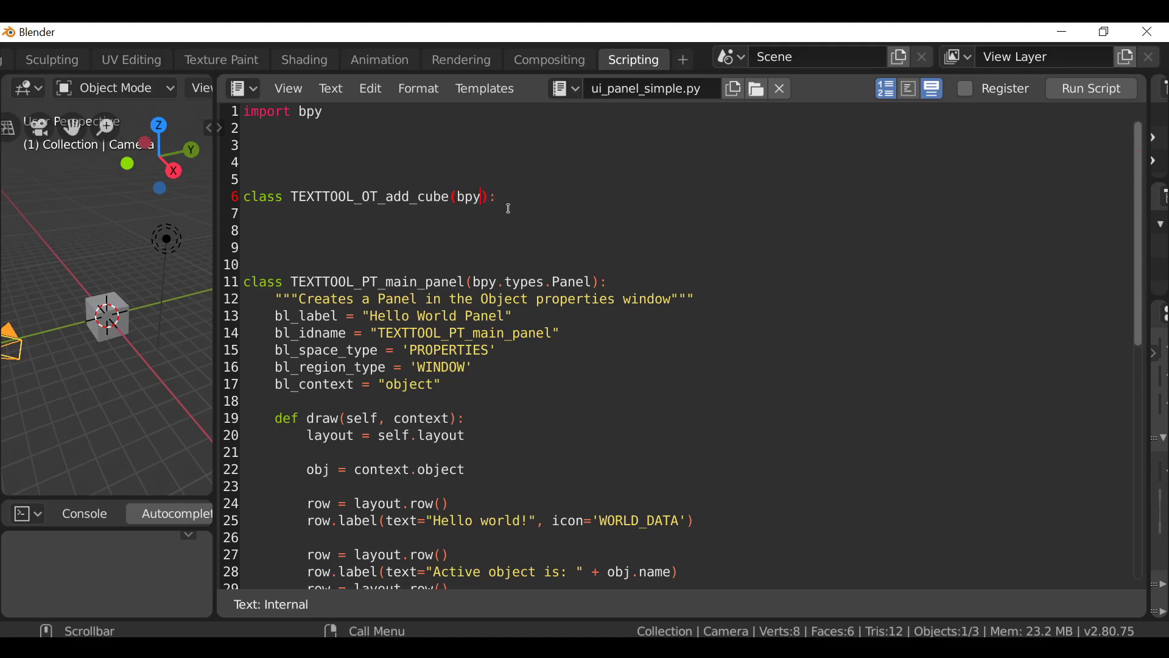
{"action": "type", "text": ".typ"}
{"action": "type", "text": "es."}
{"action": "type", "text": "Operator"}
{"action": "left_click", "coordinate": [648, 210]}
{"action": "key", "text": "Return"}
{"action": "key", "text": "Return"}
{"action": "key", "text": "Return"}
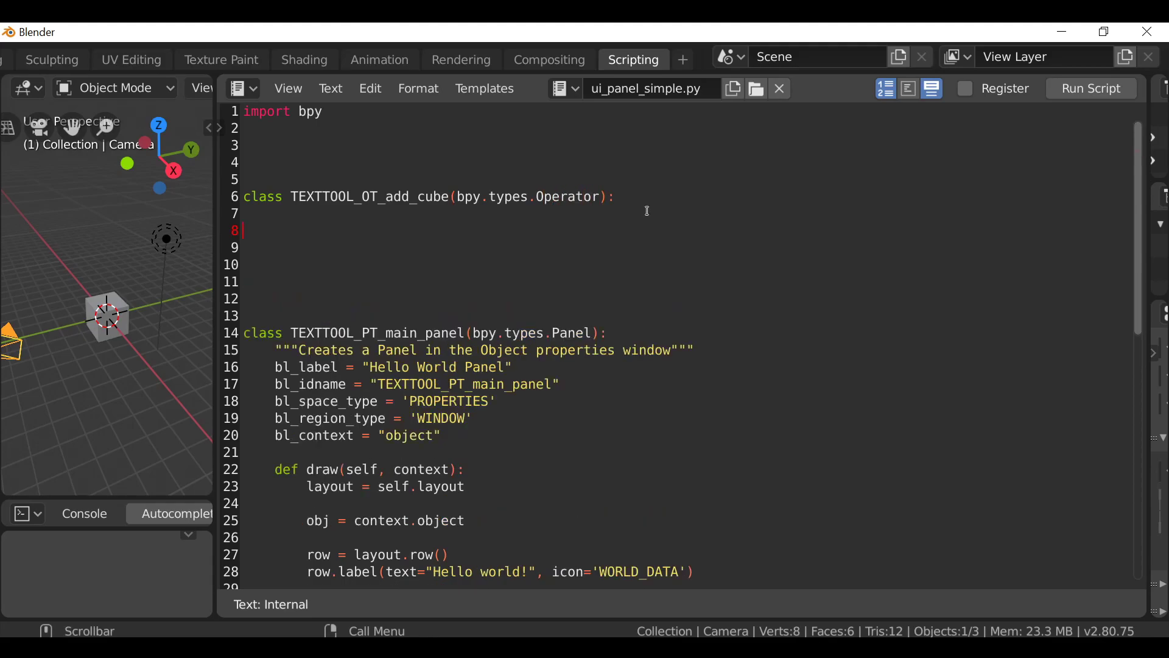
{"action": "type", "text": "class"}
{"action": "type", "text": "TE"}
{"action": "type", "text": "XTTOOL"}
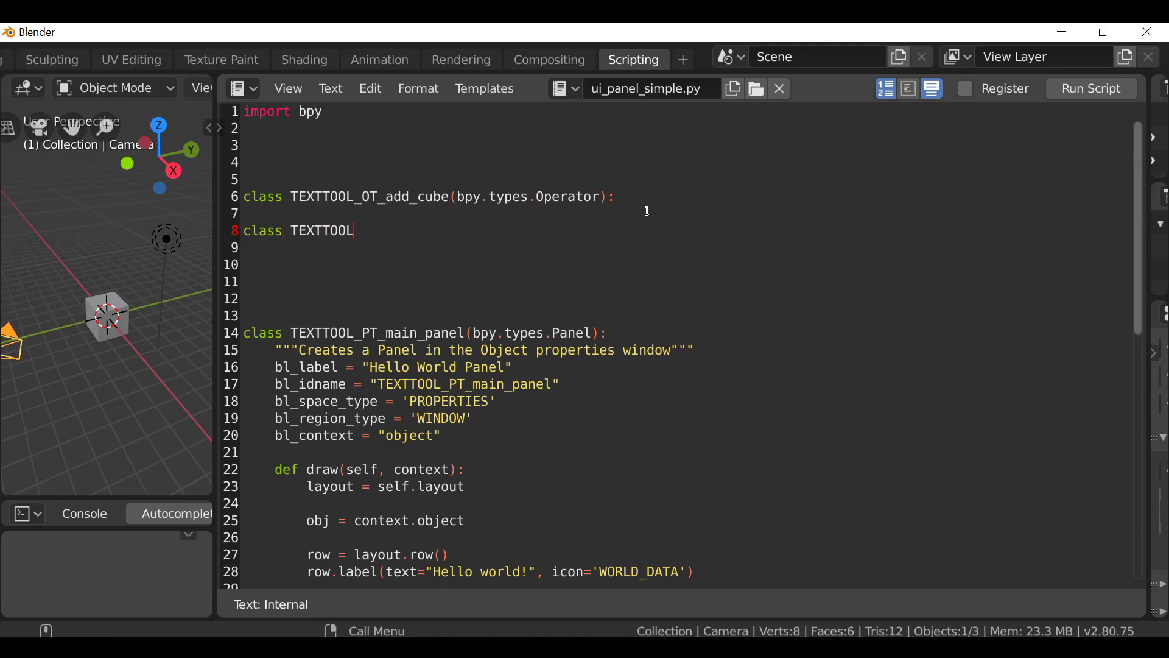
{"action": "type", "text": "_"}
{"action": "type", "text": "MT"}
{"action": "type", "text": "_"}
{"action": "type", "text": "main_"}
{"action": "type", "text": "menu"}
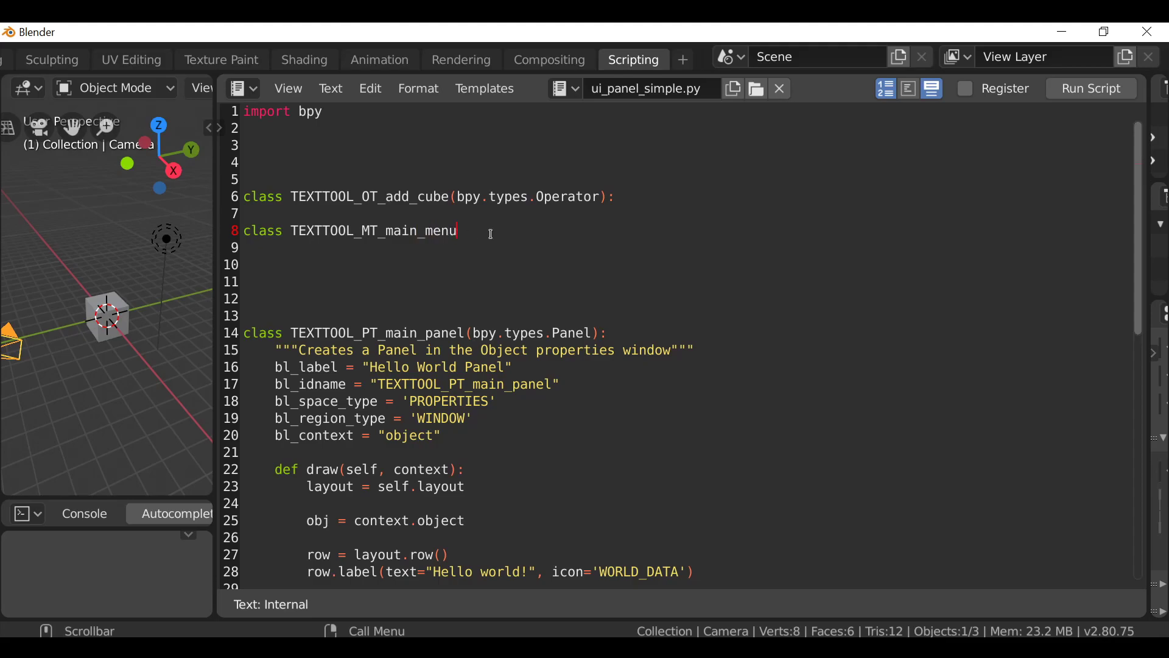
{"action": "type", "text": "()"}
{"action": "type", "text": ":"}
{"action": "type", "text": "b"}
{"action": "type", "text": "py.tupe"}
{"action": "type", "text": "s.Men"}
{"action": "type", "text": "u"}
Correct the 'tupes' typo so TEXTTOOL_MT_main_menu subclasses bpy.types.Menu
{"action": "double_click", "coordinate": [522, 232]}
{"action": "type", "text": "typ"}
{"action": "type", "text": "es"}
{"action": "left_click", "coordinate": [304, 162]}
Type the example name YOURADDONNAME_PT_main_panel on new line 5, fixing typos along the way
{"action": "key", "text": "Return"}
{"action": "key", "text": "Return"}
{"action": "key", "text": "Return"}
{"action": "left_click", "coordinate": [289, 173]}
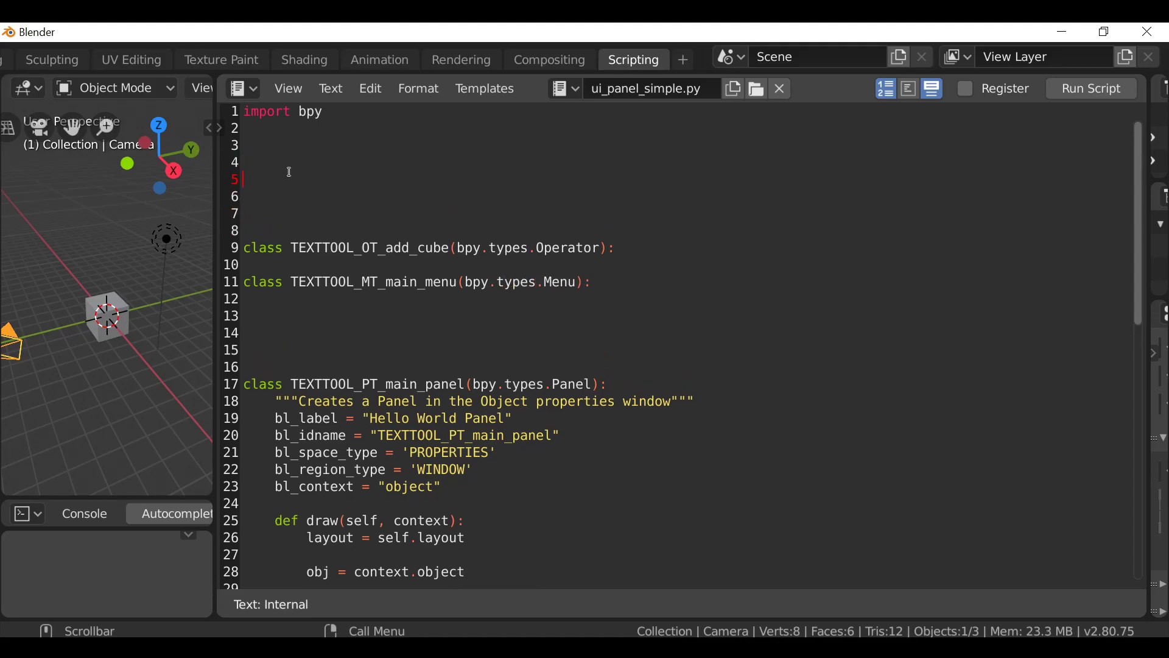
{"action": "type", "text": "Y"}
{"action": "type", "text": "OURADDON"}
{"action": "type", "text": "NAME"}
{"action": "type", "text": "_"}
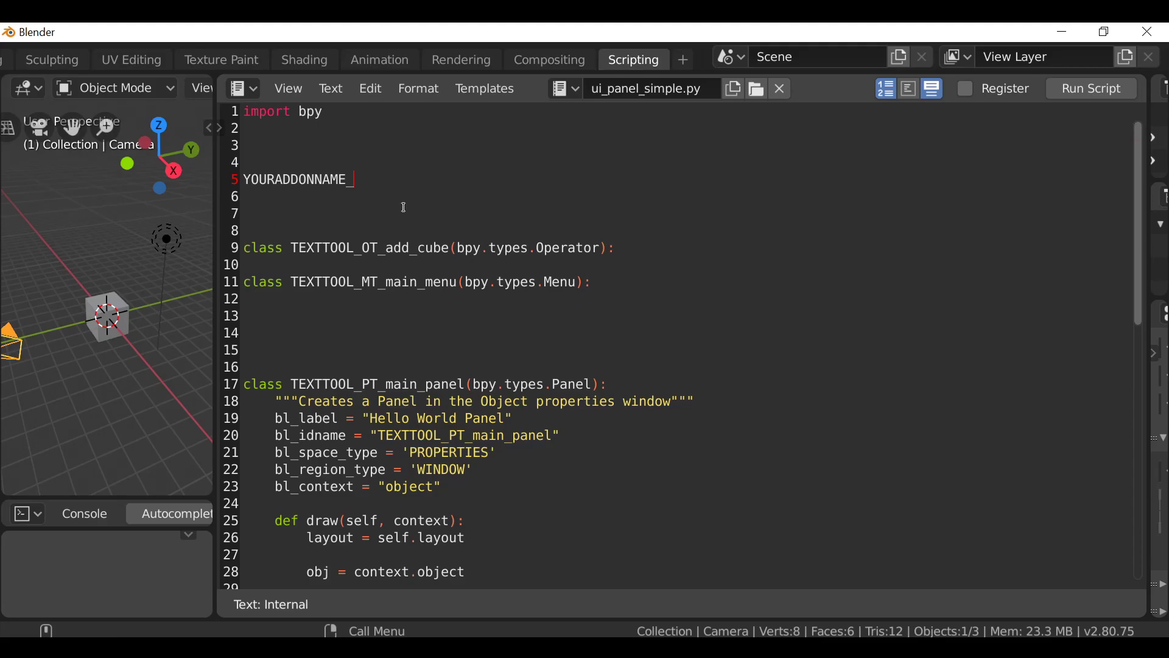
{"action": "type", "text": "PT"}
{"action": "key", "text": "BackSpace"}
{"action": "key", "text": "BackSpace"}
{"action": "type", "text": "MT"}
{"action": "key", "text": "BackSpace"}
{"action": "key", "text": "BackSpace"}
{"action": "type", "text": "ME_H"}
{"action": "type", "text": "T"}
{"action": "key", "text": "BackSpace"}
{"action": "key", "text": "BackSpace"}
{"action": "type", "text": "O"}
{"action": "type", "text": "T"}
{"action": "key", "text": "BackSpace"}
{"action": "type", "text": "I"}
{"action": "key", "text": "BackSpace"}
{"action": "key", "text": "BackSpace"}
{"action": "type", "text": "PT"}
{"action": "type", "text": "_"}
{"action": "type", "text": "main"}
{"action": "type", "text": "_"}
{"action": "type", "text": "panel"}
{"action": "key", "text": "BackSpace"}
{"action": "key", "text": "BackSpace"}
{"action": "key", "text": "BackSpace"}
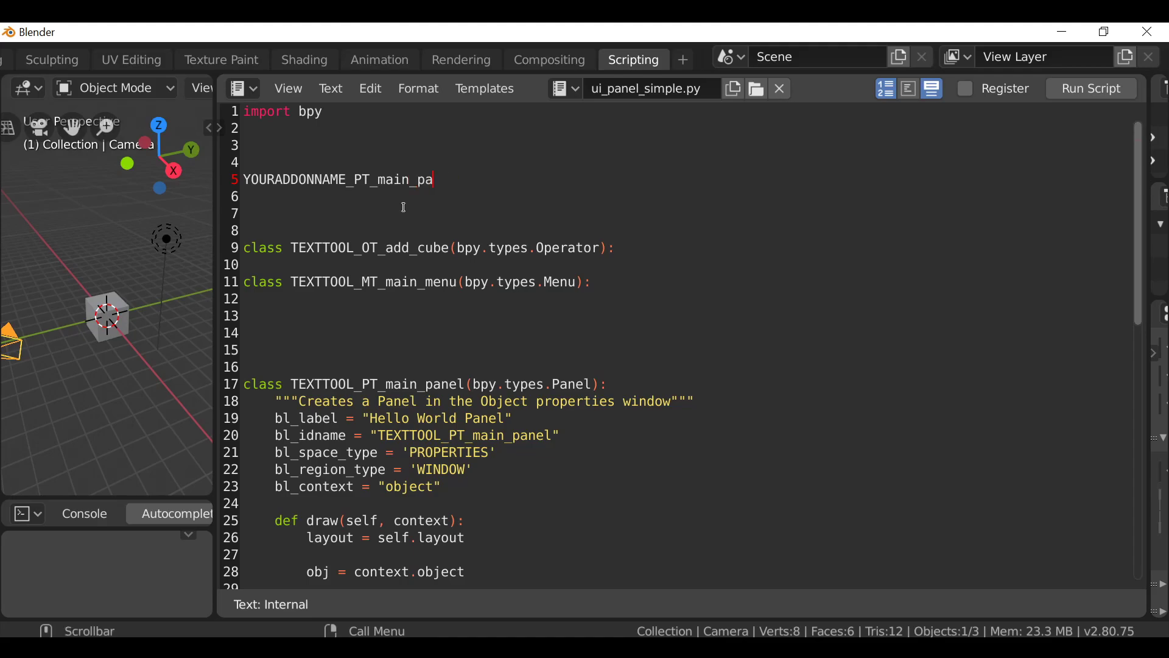
{"action": "key", "text": "BackSpace"}
{"action": "key", "text": "BackSpace"}
{"action": "key", "text": "BackSpace"}
{"action": "key", "text": "BackSpace"}
{"action": "key", "text": "BackSpace"}
{"action": "key", "text": "BackSpace"}
{"action": "type", "text": "mainPanel"}
{"action": "key", "text": "BackSpace"}
{"action": "key", "text": "BackSpace"}
{"action": "key", "text": "BackSpace"}
{"action": "key", "text": "BackSpace"}
{"action": "key", "text": "BackSpace"}
{"action": "key", "text": "BackSpace"}
{"action": "type", "text": "n_panel"}
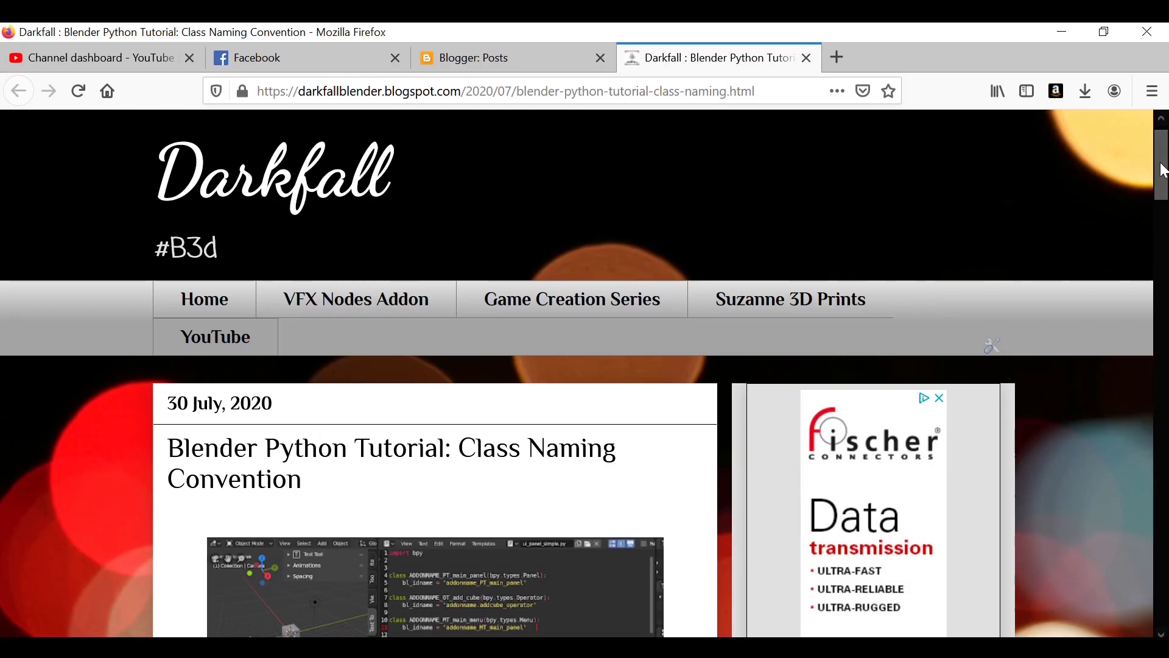
{"action": "left_click_drag", "start_coordinate": [1158, 156], "coordinate": [1165, 298]}
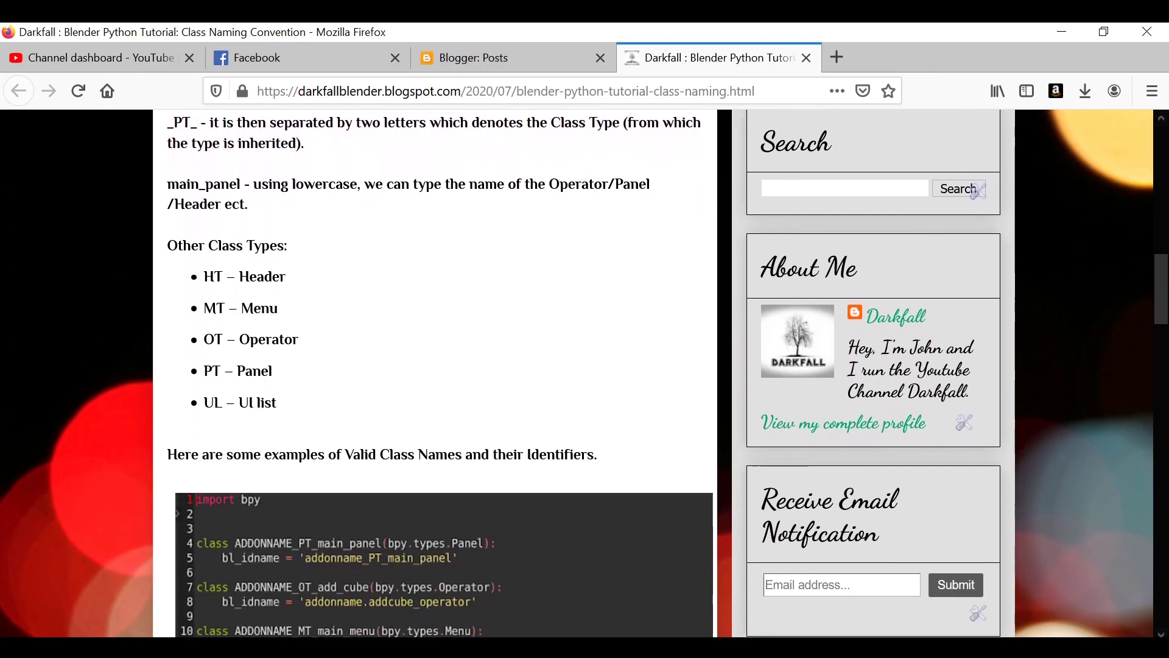
{"action": "left_click_drag", "start_coordinate": [1160, 291], "coordinate": [1161, 384]}
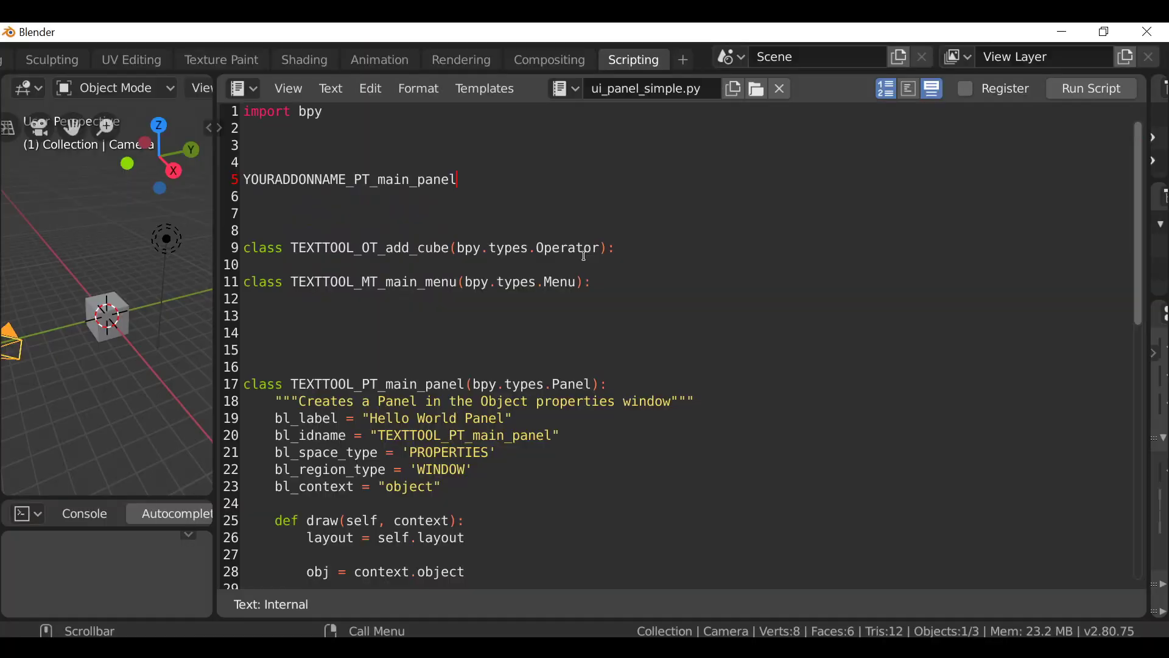